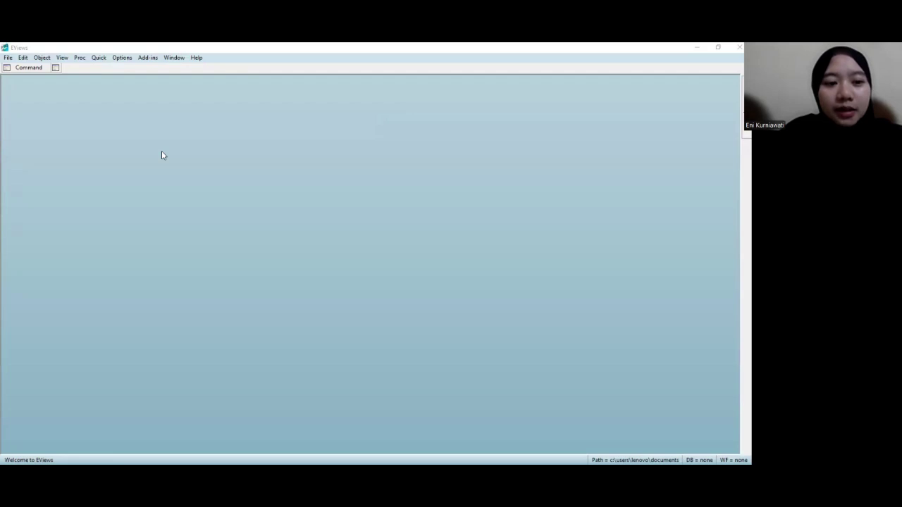
Step: Open the contoh-data-panel-keuangan Excel file from the Downloads folder as a foreign data workfile
left_click(9, 57)
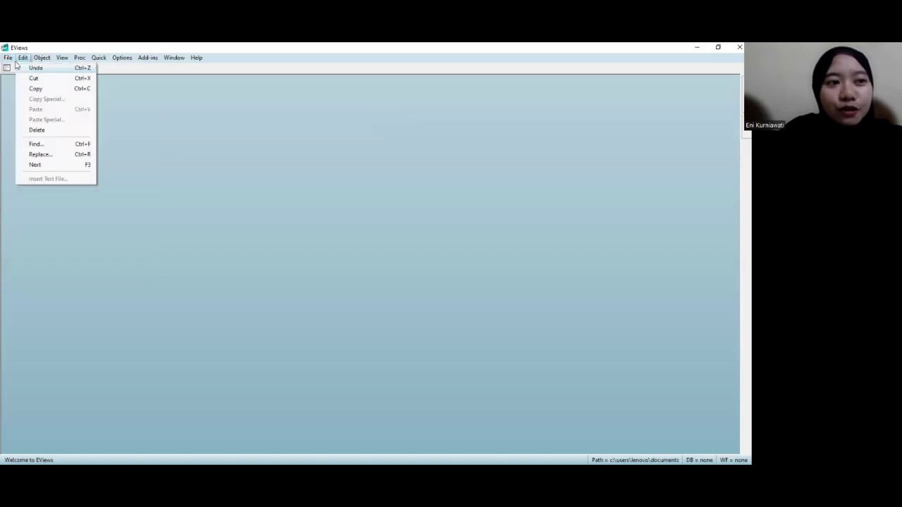
left_click(12, 62)
left_click(9, 58)
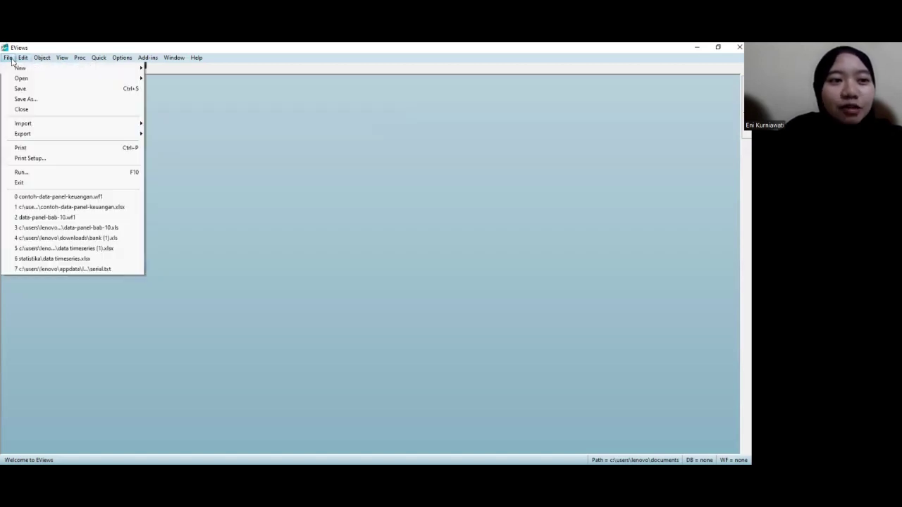
left_click(9, 58)
left_click(9, 58)
mouse_move(27, 84)
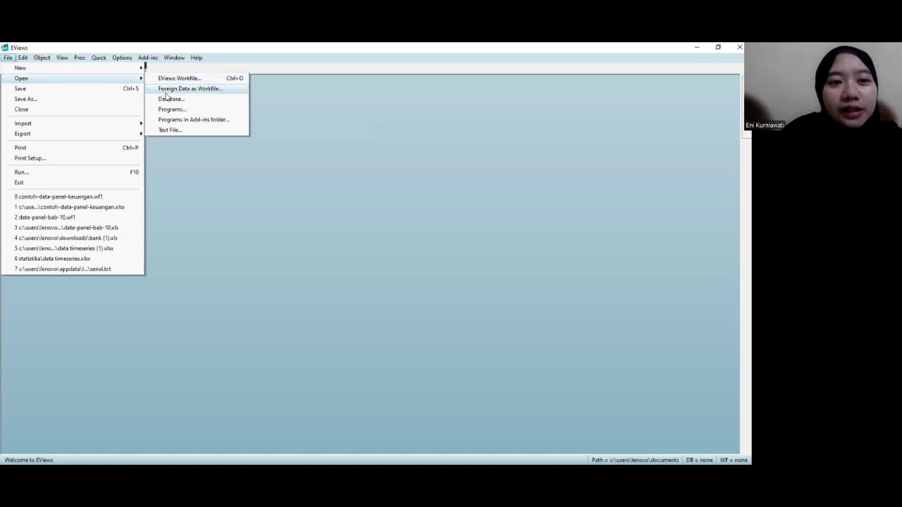
left_click(174, 91)
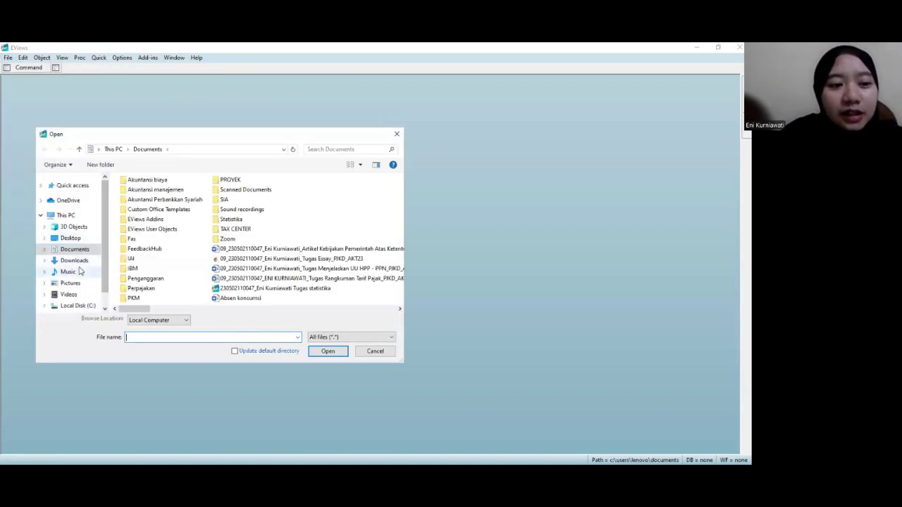
left_click(82, 264)
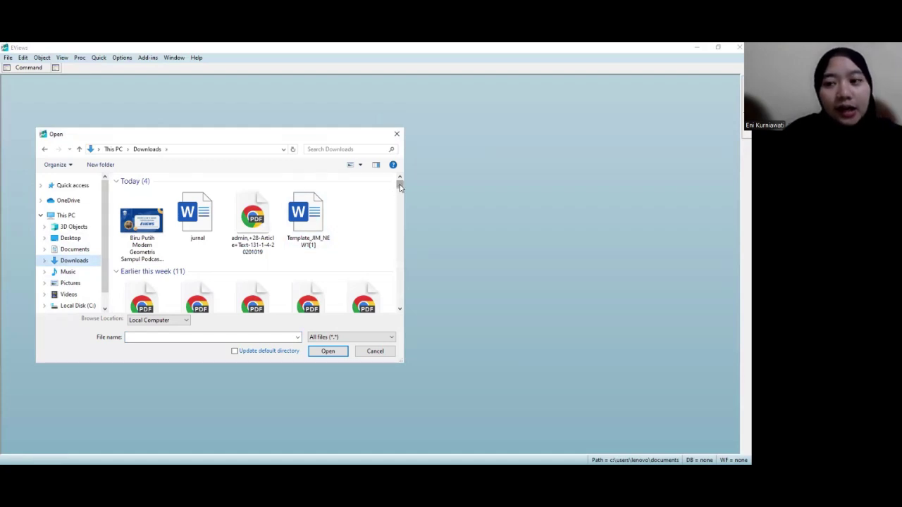
scroll(146, 257, "down", 3)
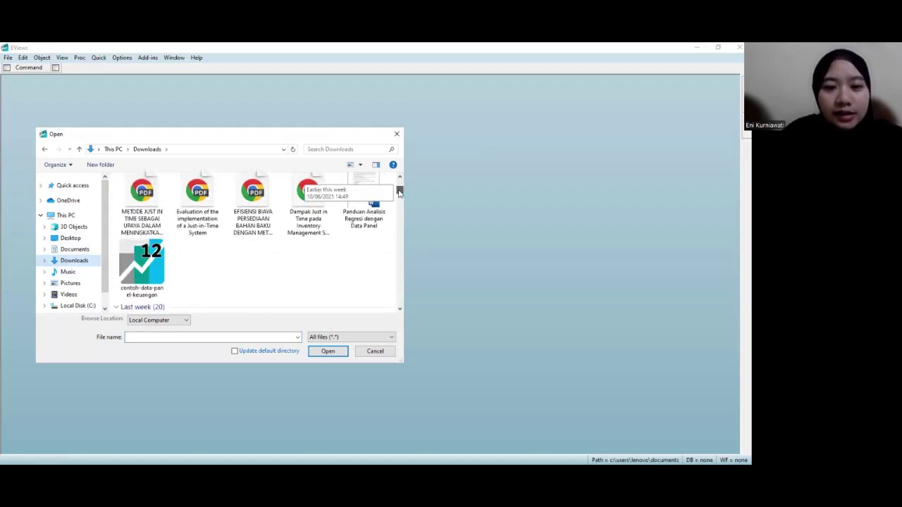
left_click(146, 264)
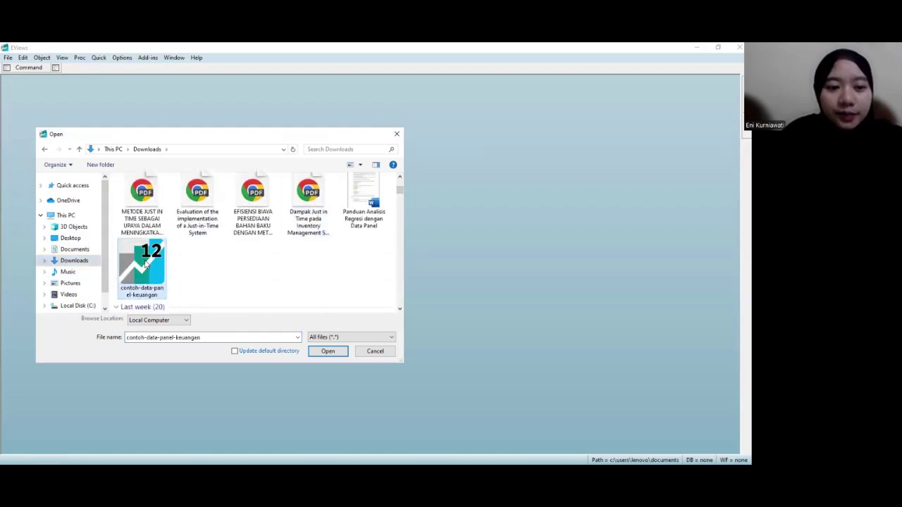
left_click(329, 351)
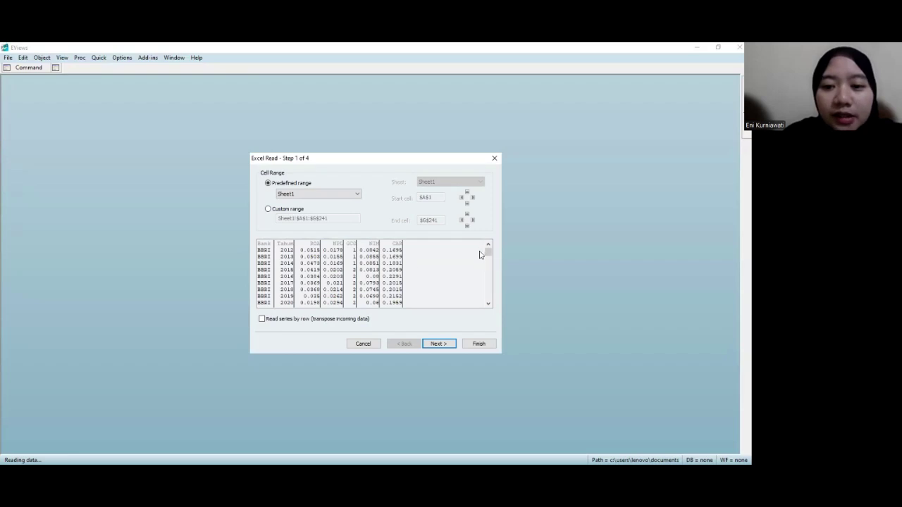
Step: Import Sheet1 into a new dated panel workfile identified by bank and tahun, linking the imported series to the external source
mouse_move(488, 252)
left_mouse_down()
mouse_move(487, 270)
mouse_move(489, 252)
left_mouse_up()
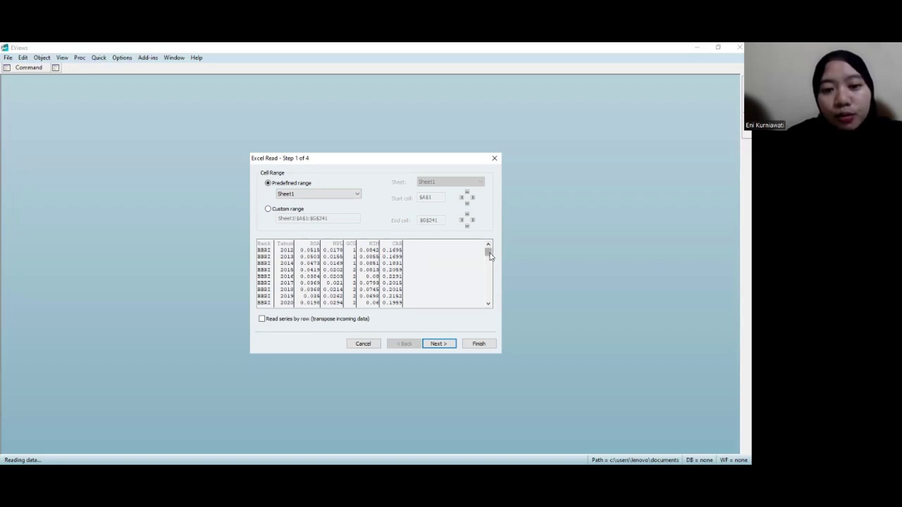
left_click_drag(490, 256, 485, 309)
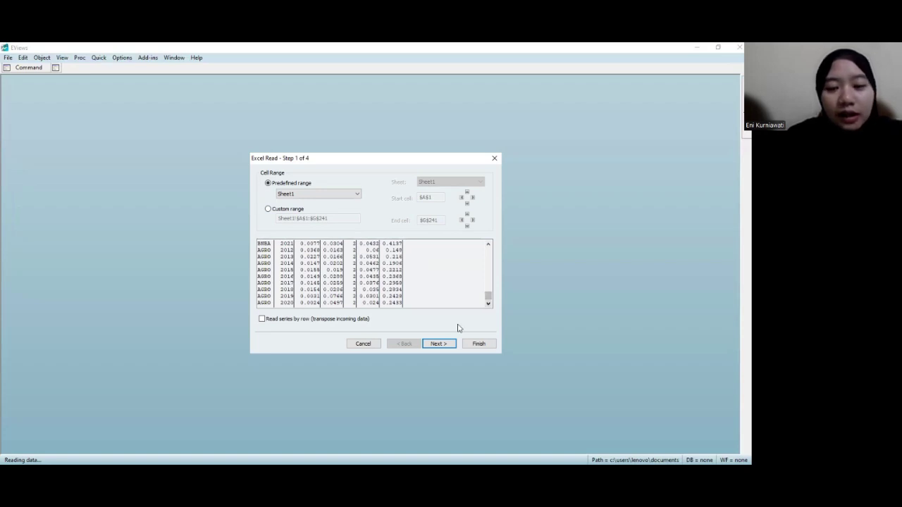
left_click(433, 346)
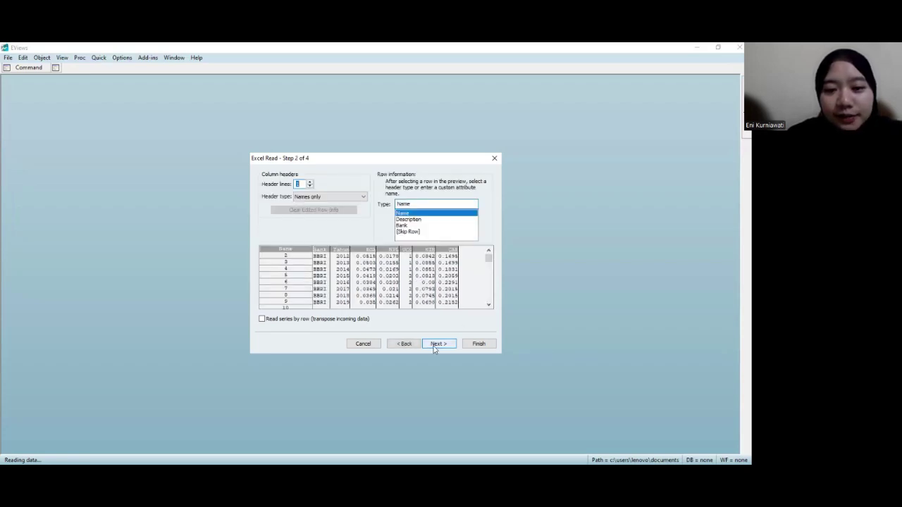
left_click(434, 346)
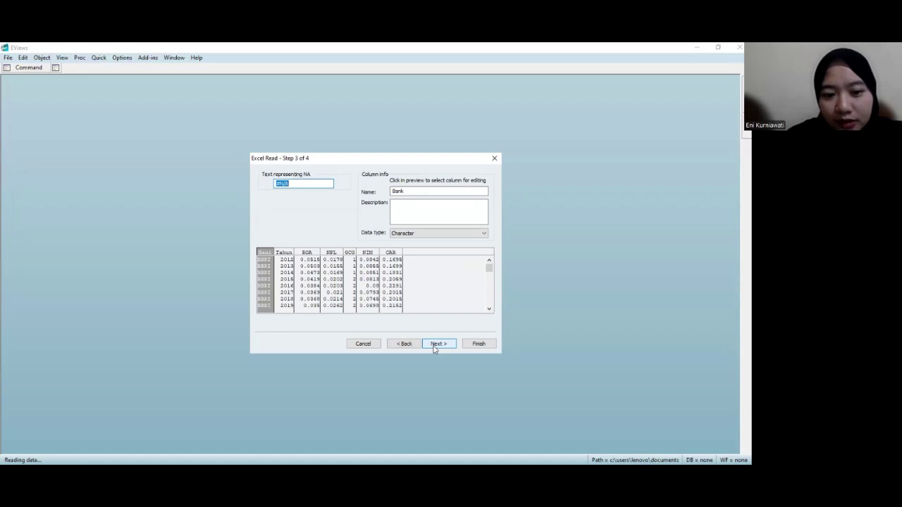
left_click(433, 346)
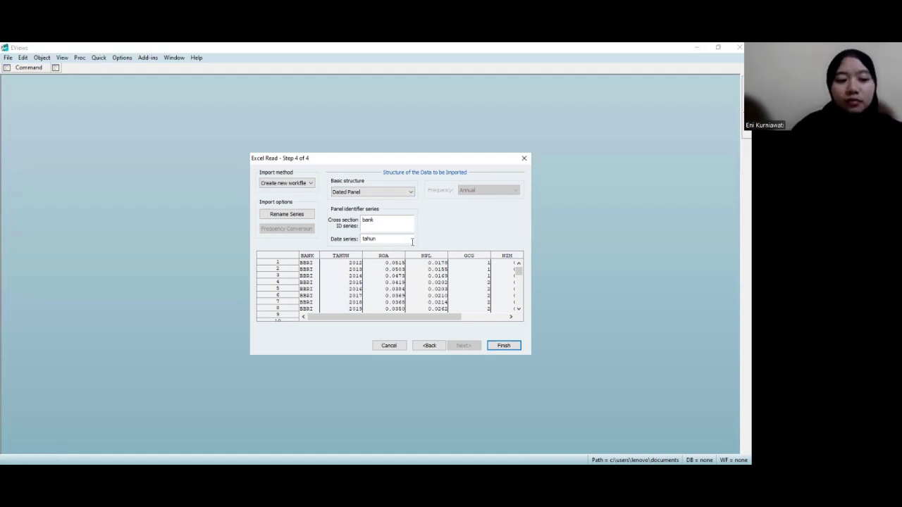
left_click(503, 346)
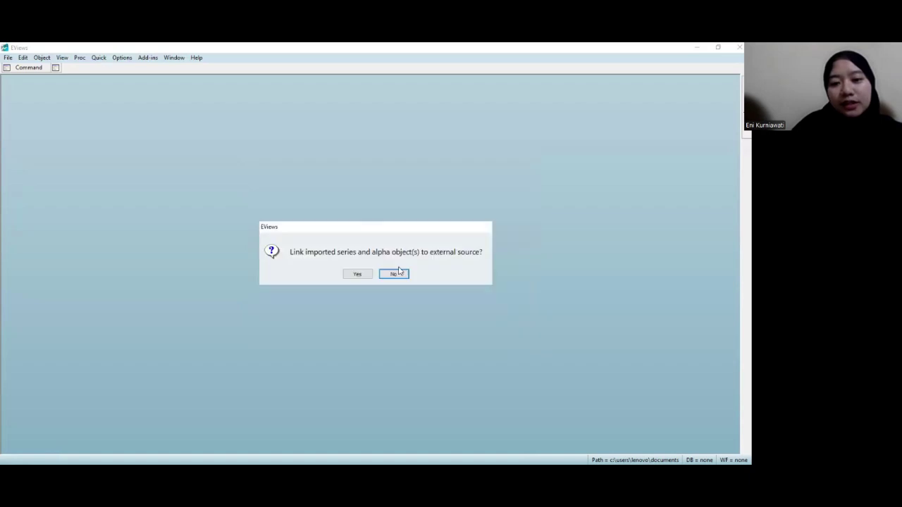
left_click(355, 274)
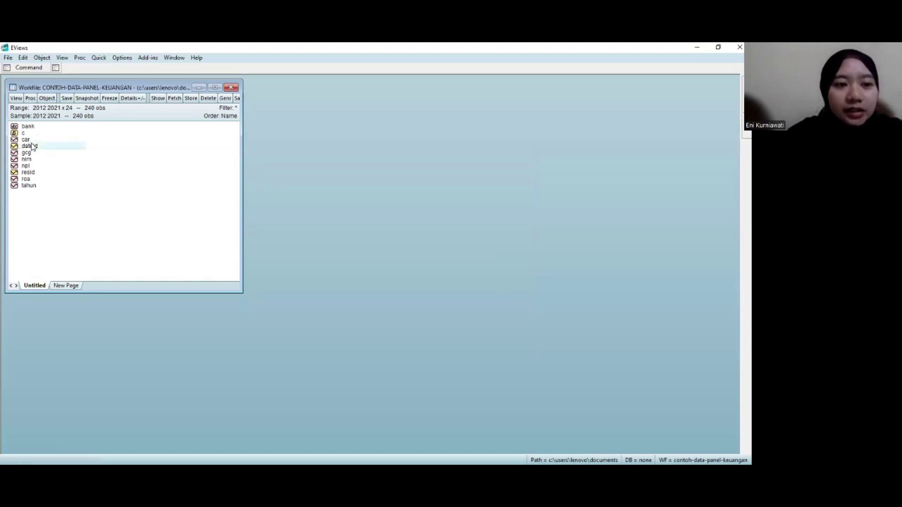
Step: Examine the values of the dateid and gcg series in the workfile, closing each series window
double_click(31, 146)
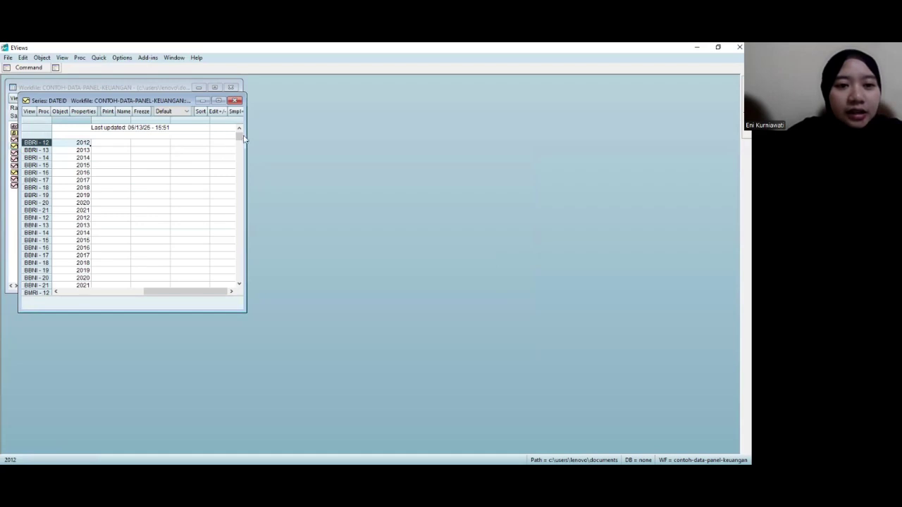
left_click(234, 100)
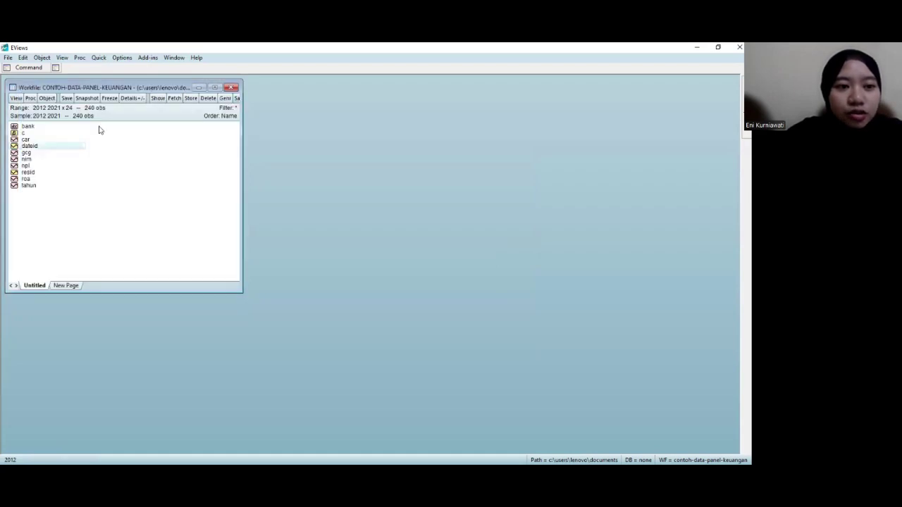
double_click(28, 153)
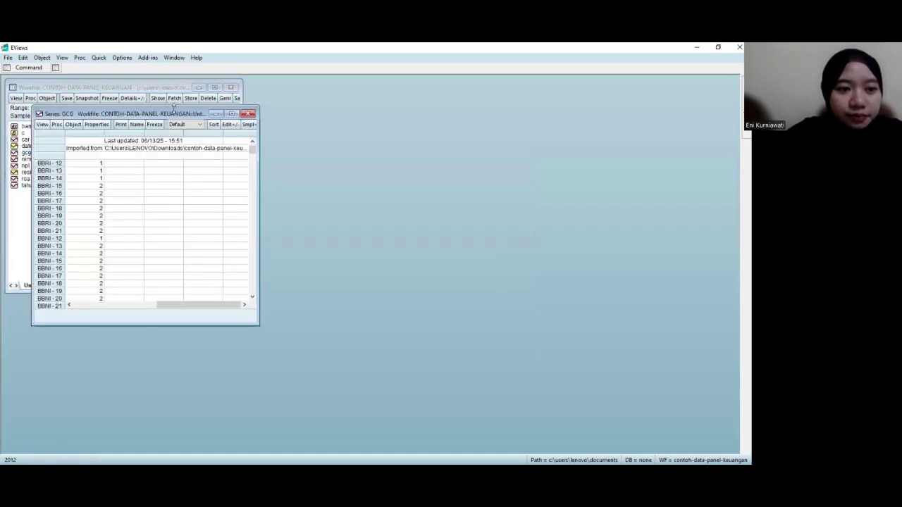
left_click(249, 113)
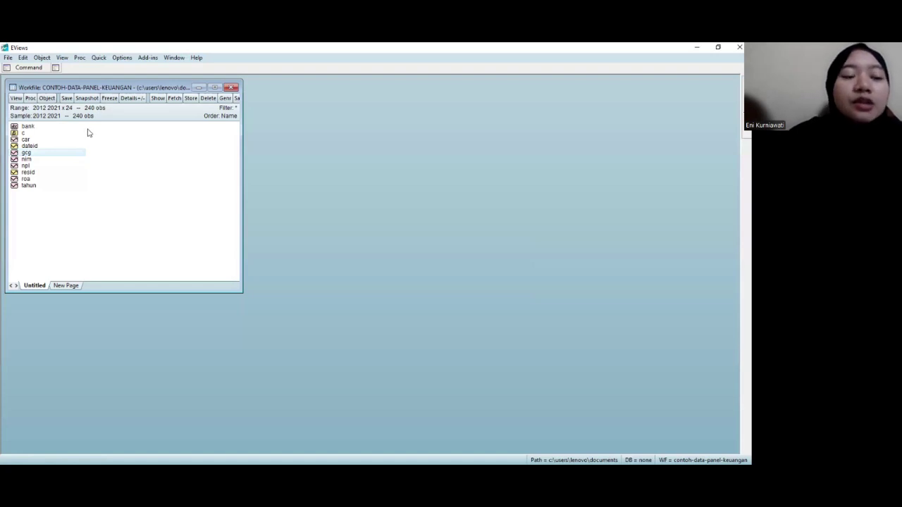
Step: Estimate the least squares equation "roa c nim npl gcg car" for 2012 2021 with cross-section and period effects set to None
left_click(101, 61)
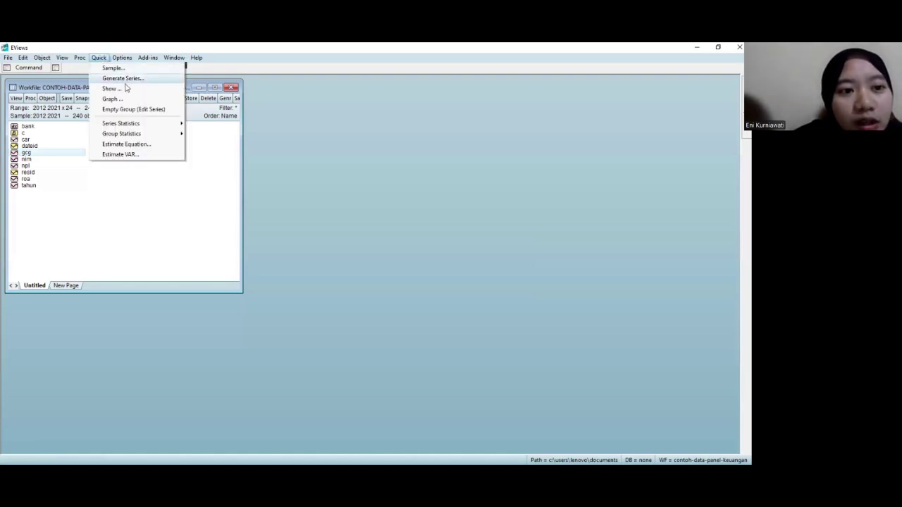
left_click(141, 145)
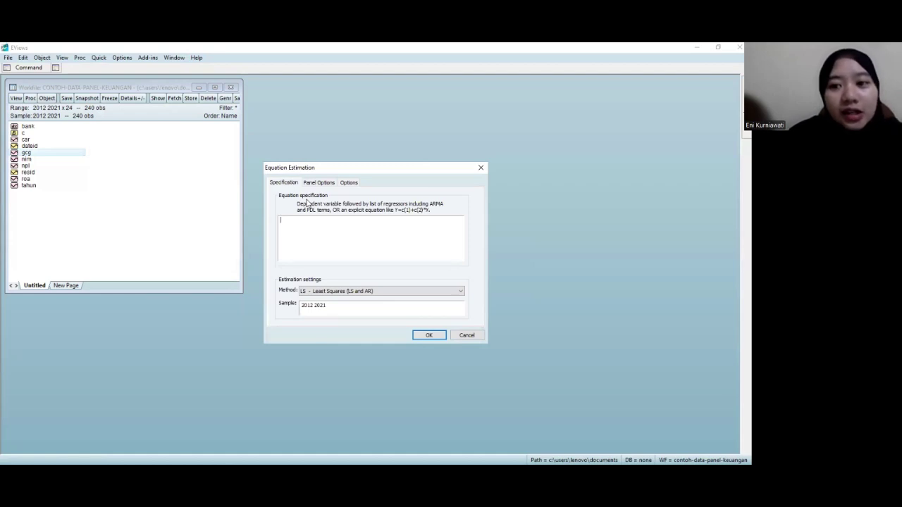
type("roa")
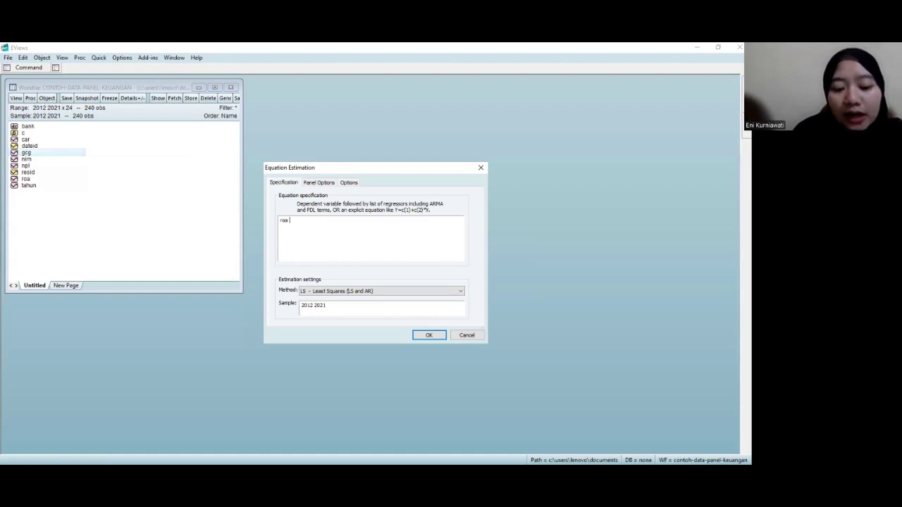
type("c")
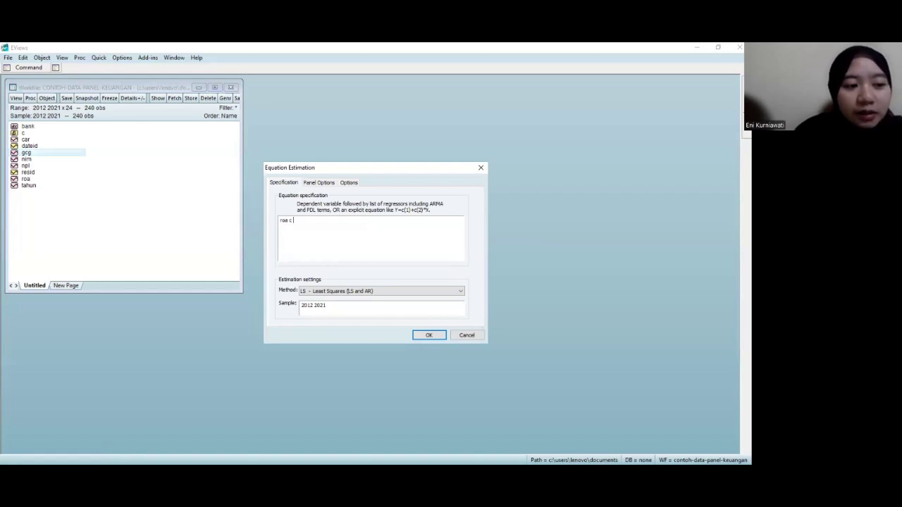
type(" nim npl ")
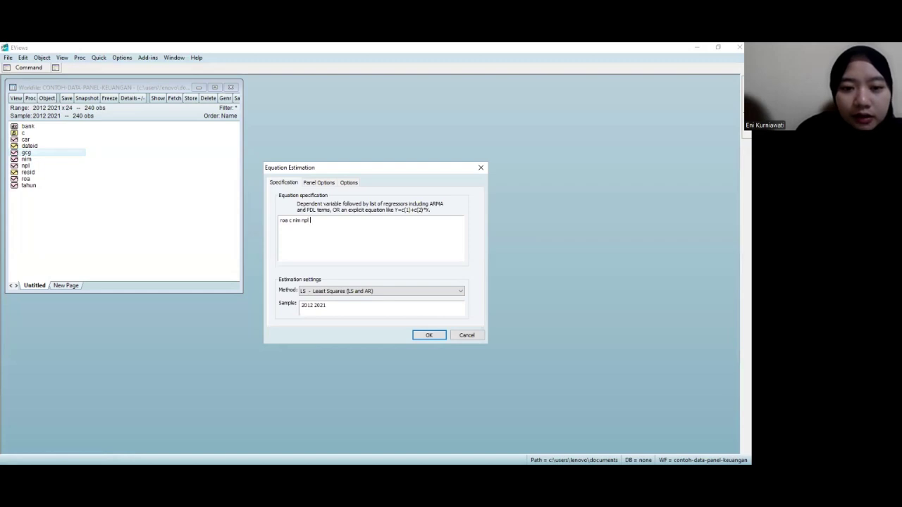
type("gc")
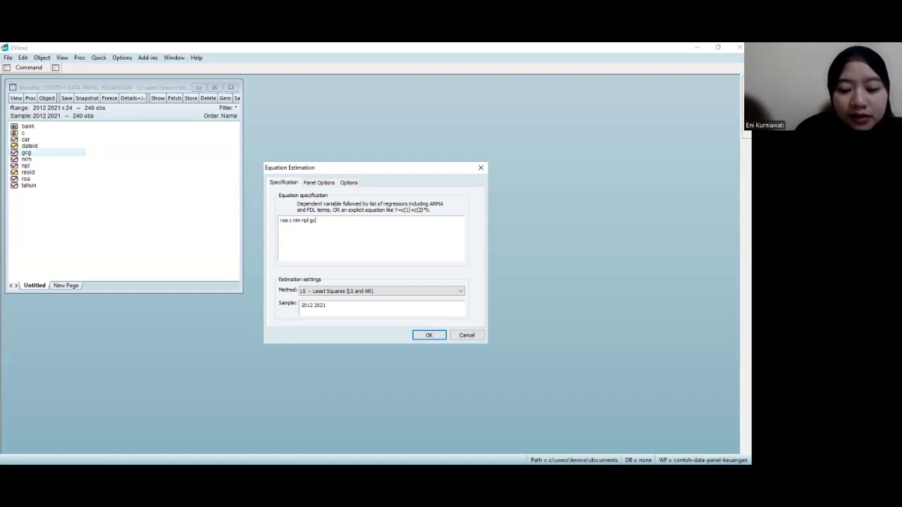
type("g car")
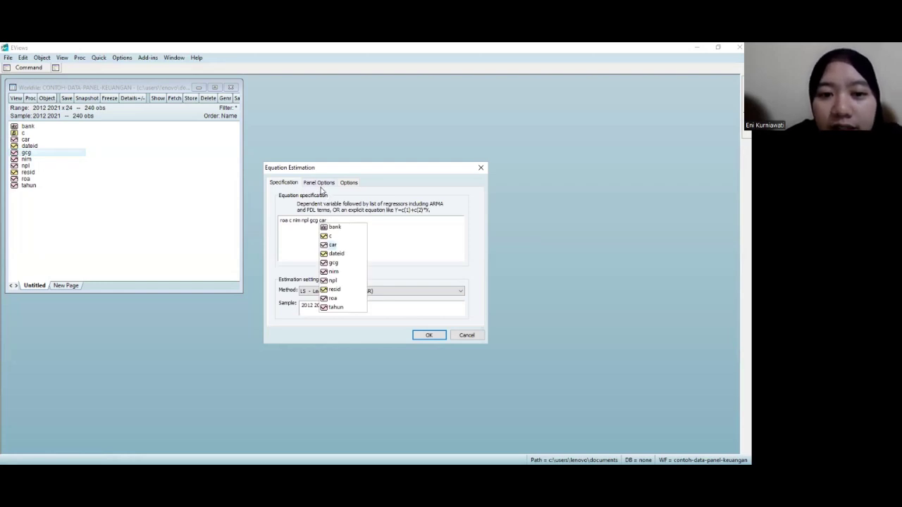
left_click(322, 183)
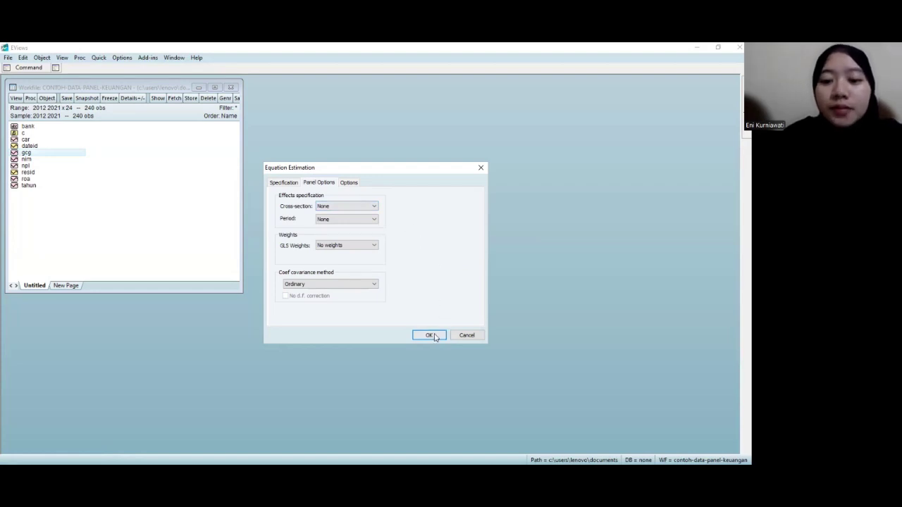
key("Return")
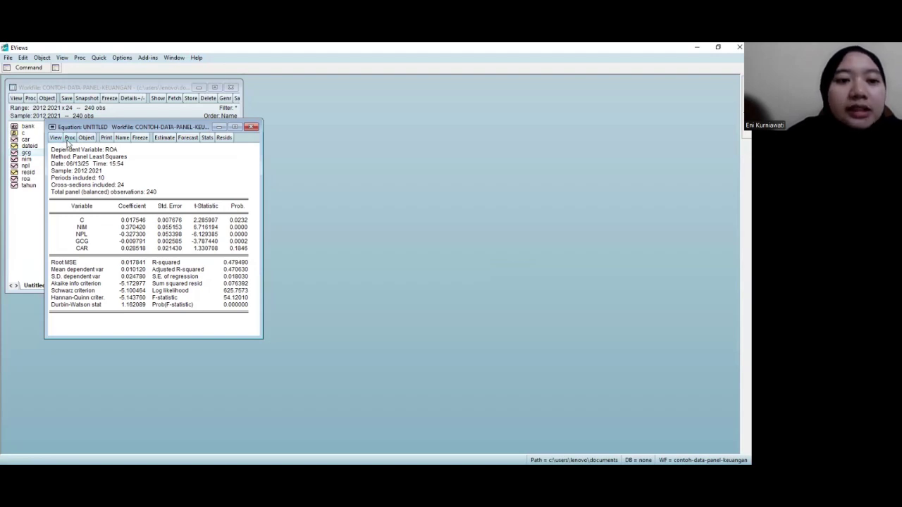
Step: Re-estimate the ROA equation with fixed cross-section effects
left_click(166, 138)
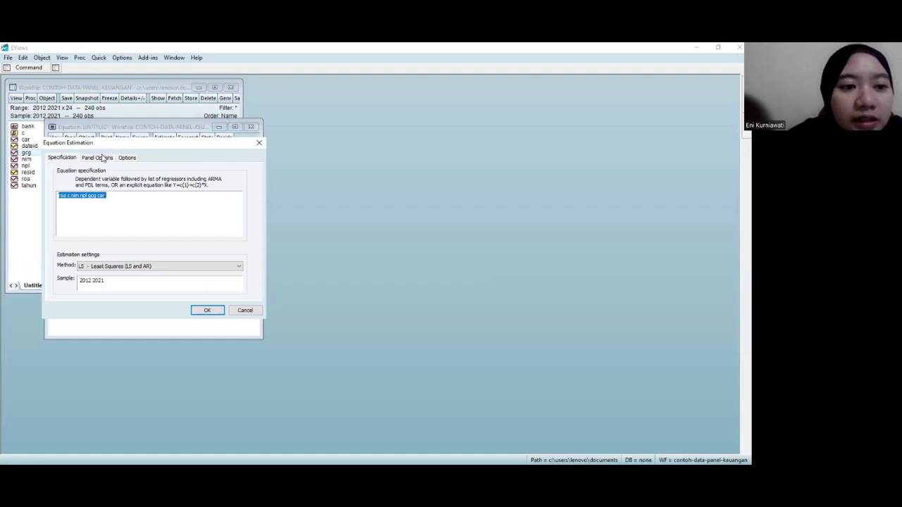
left_click(99, 157)
left_click(152, 181)
left_click(137, 194)
left_click(208, 311)
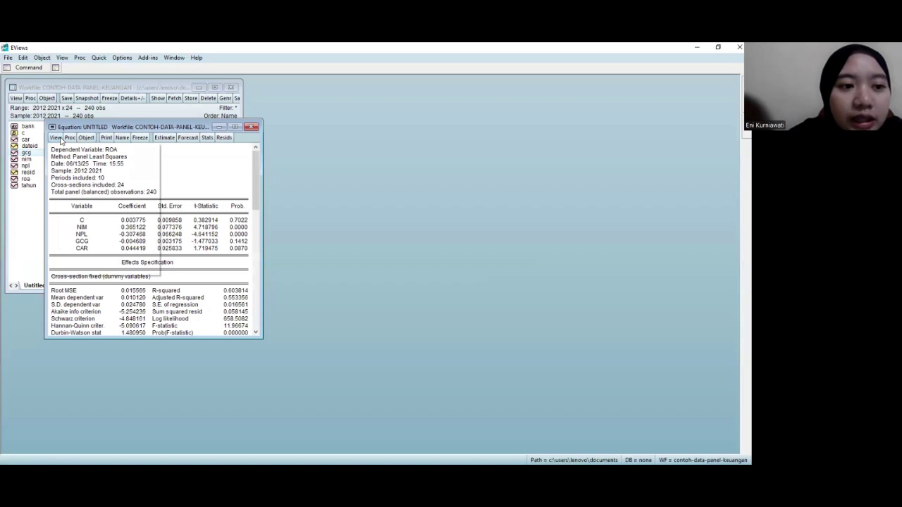
Step: Run the Redundant Fixed Effects - Likelihood Ratio test on the fixed effects equation
left_click(60, 138)
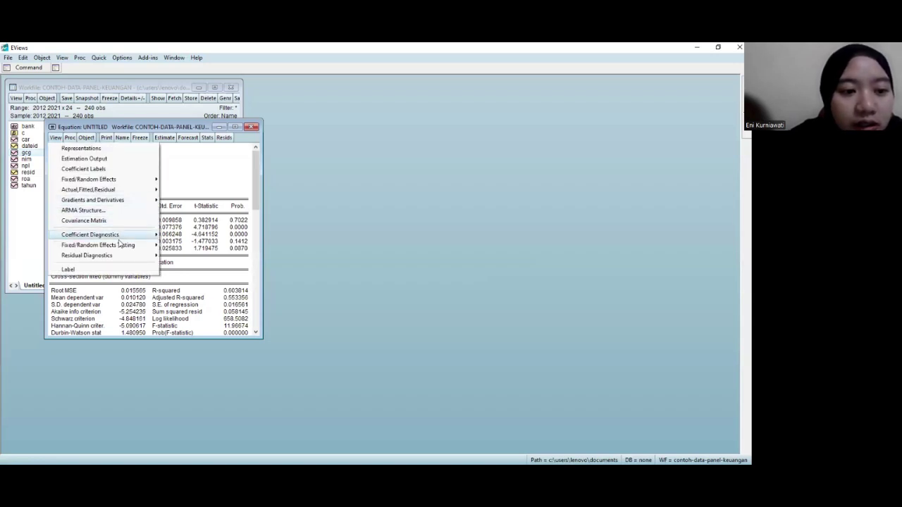
mouse_move(120, 245)
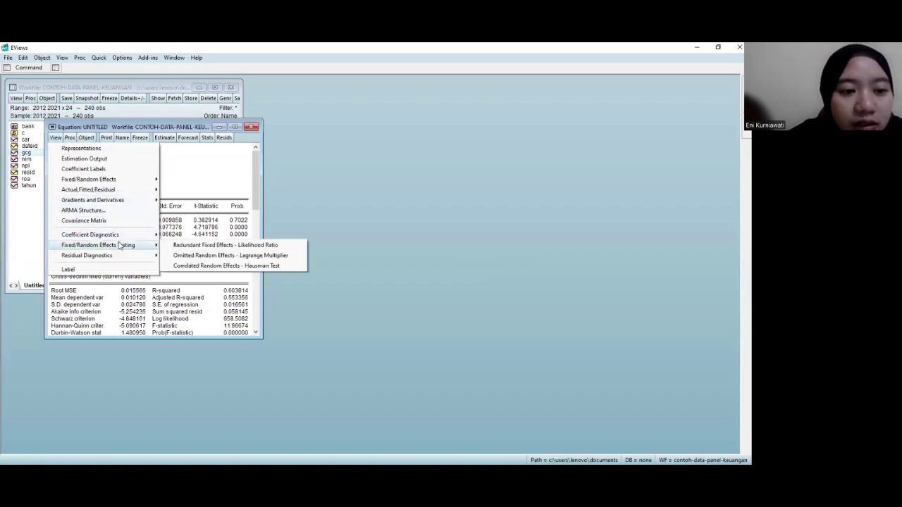
left_click(191, 246)
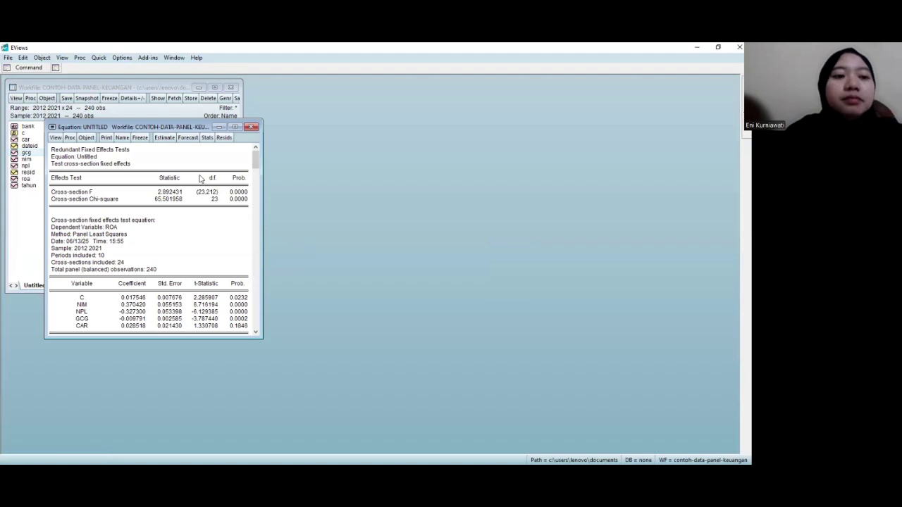
Step: Re-estimate the ROA equation with random cross-section effects and no period effects
left_click(166, 139)
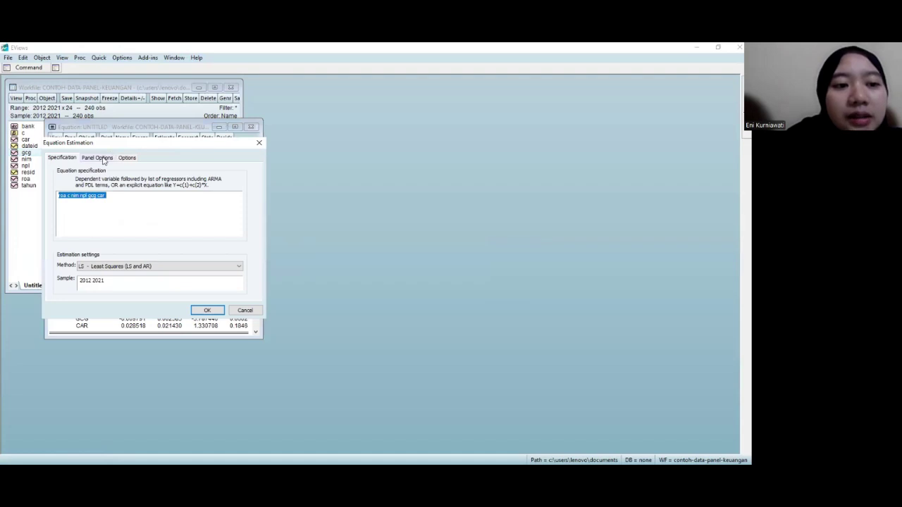
left_click(103, 159)
scroll(152, 182, "down", 1)
left_click(151, 182)
left_click(136, 203)
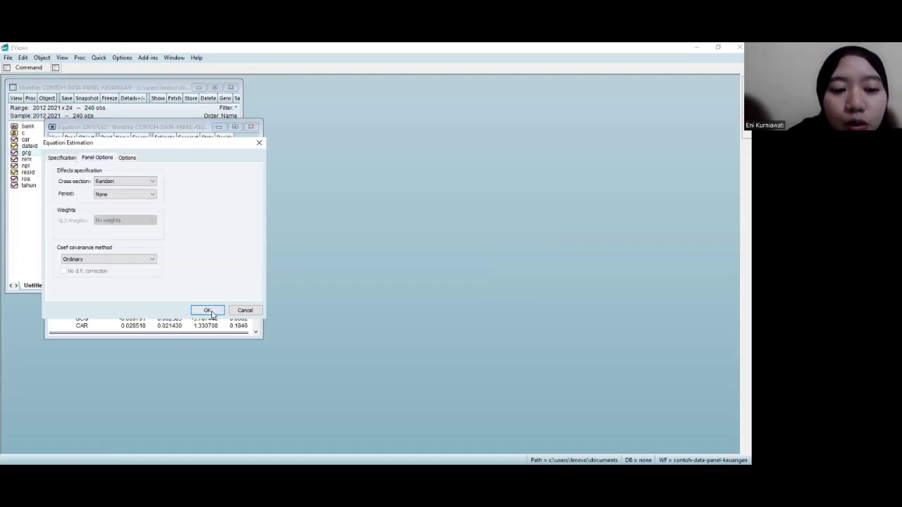
left_click(208, 311)
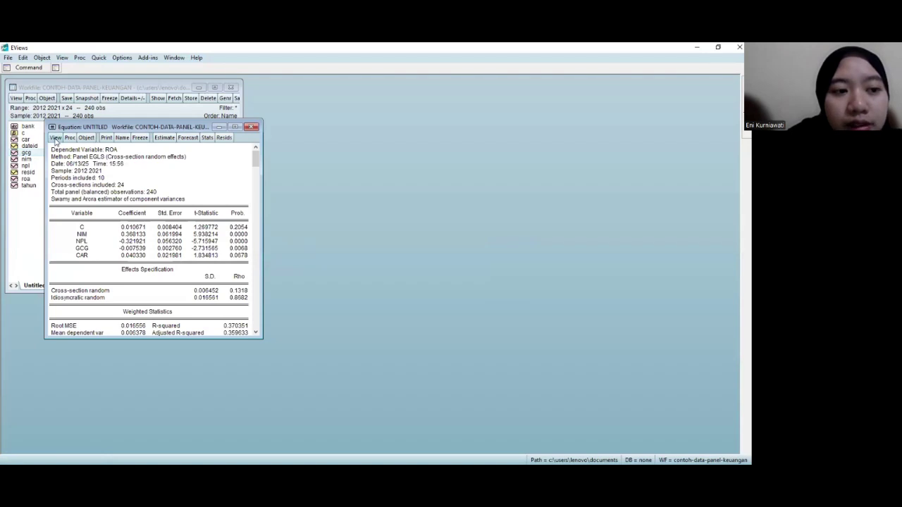
Step: Run the Correlated Random Effects - Hausman Test on the random effects equation
left_click(56, 138)
mouse_move(109, 246)
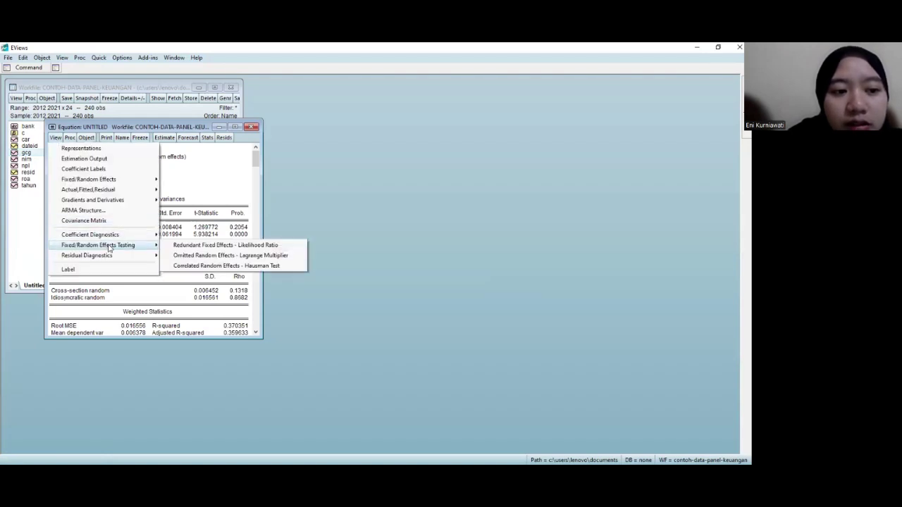
left_click(218, 267)
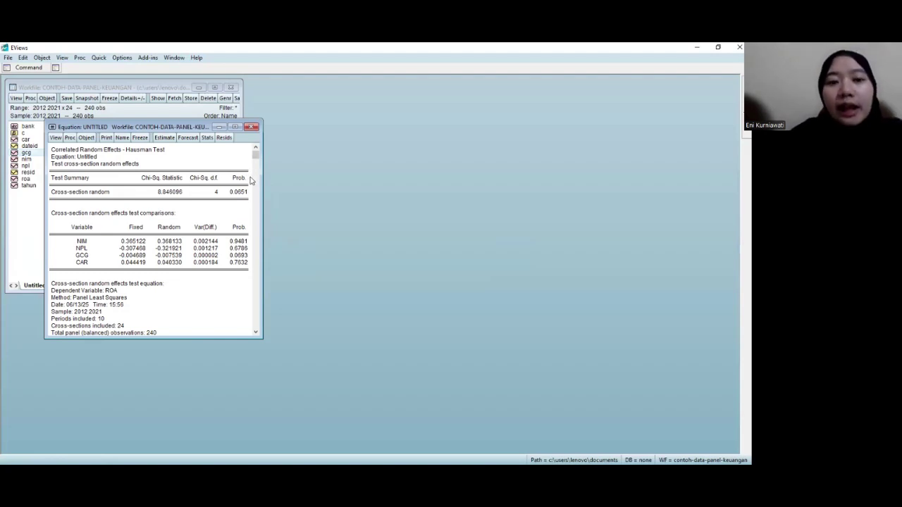
Step: Look through the list of EViews add-ins available for download, down to BPTest
left_click(178, 113)
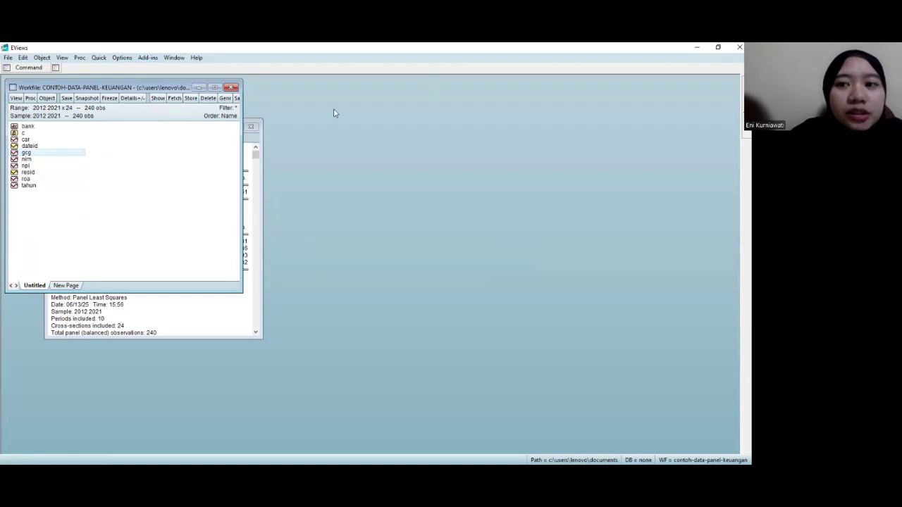
left_click(147, 58)
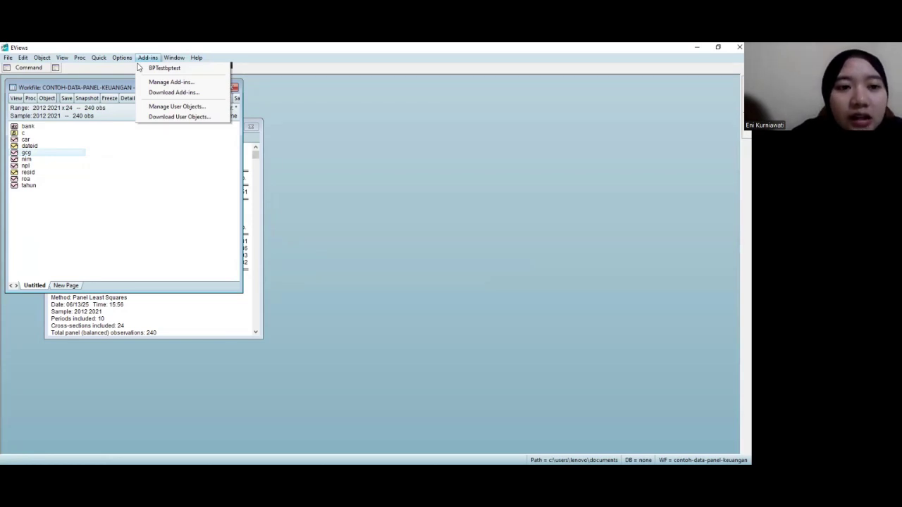
left_click(166, 93)
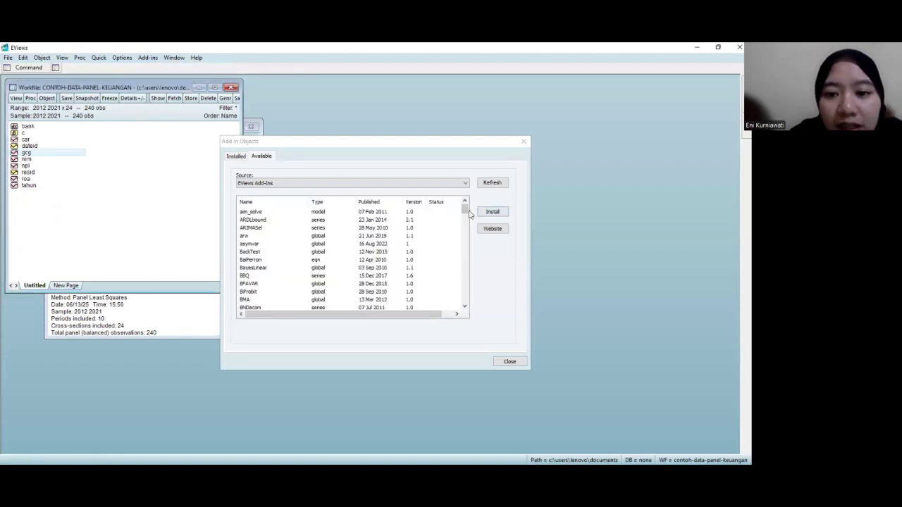
left_click_drag(465, 210, 465, 217)
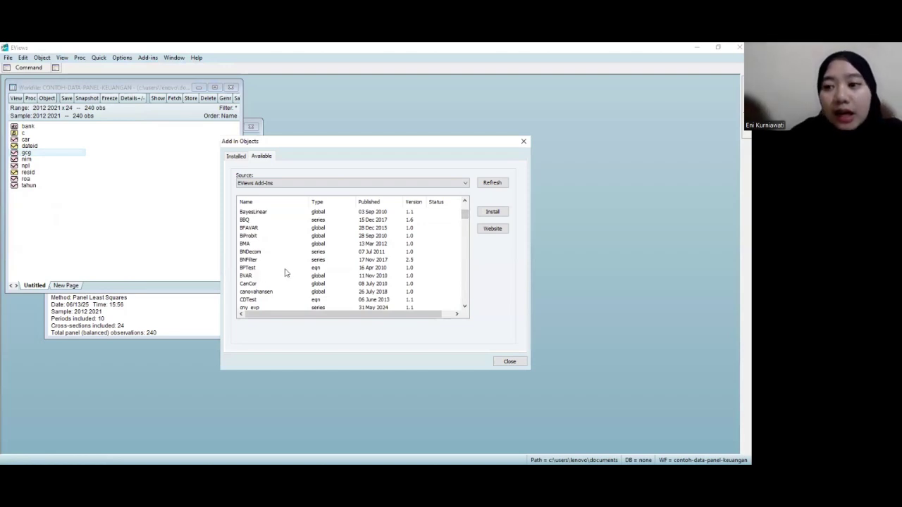
Step: Examine the installed add-ins and the program files offered for adding another, leaving without adding one
left_click(241, 158)
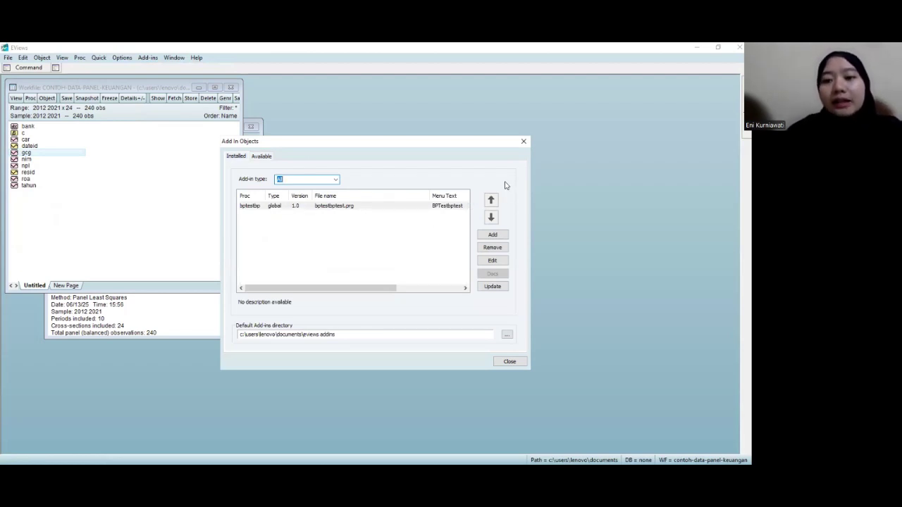
left_click(493, 235)
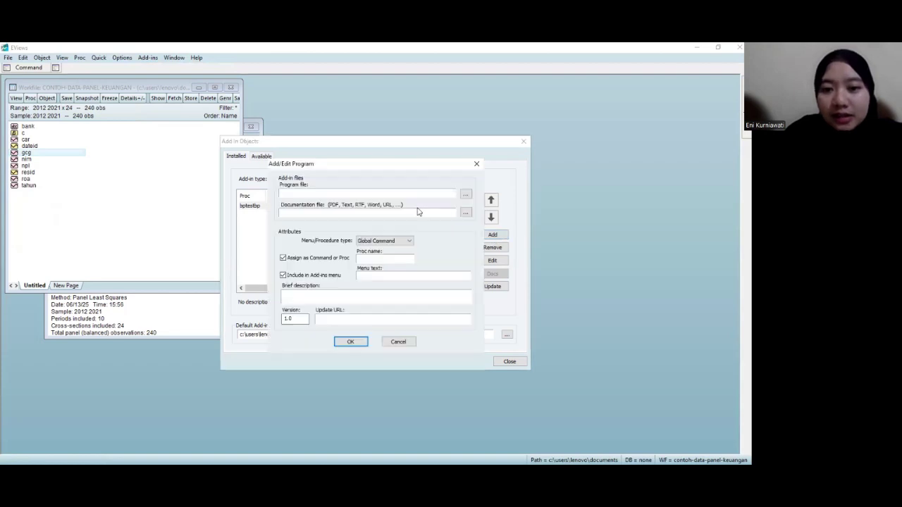
left_click(465, 195)
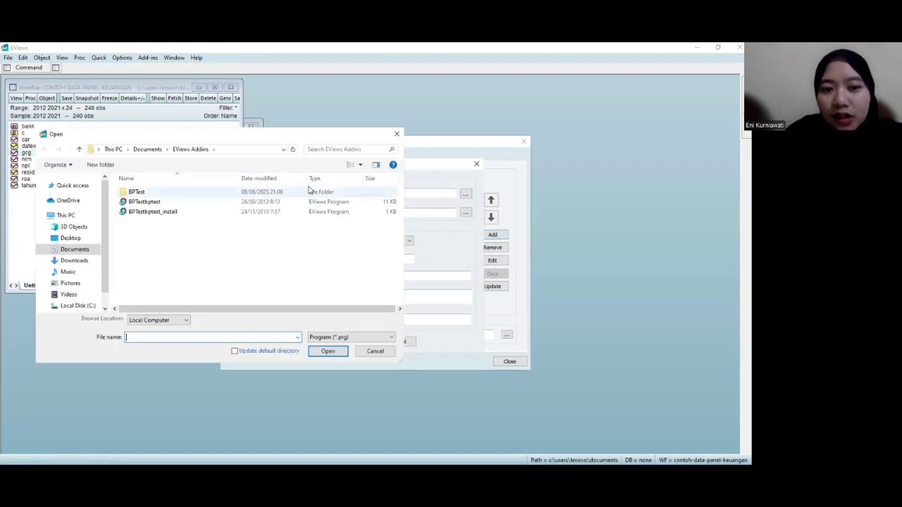
left_click(398, 134)
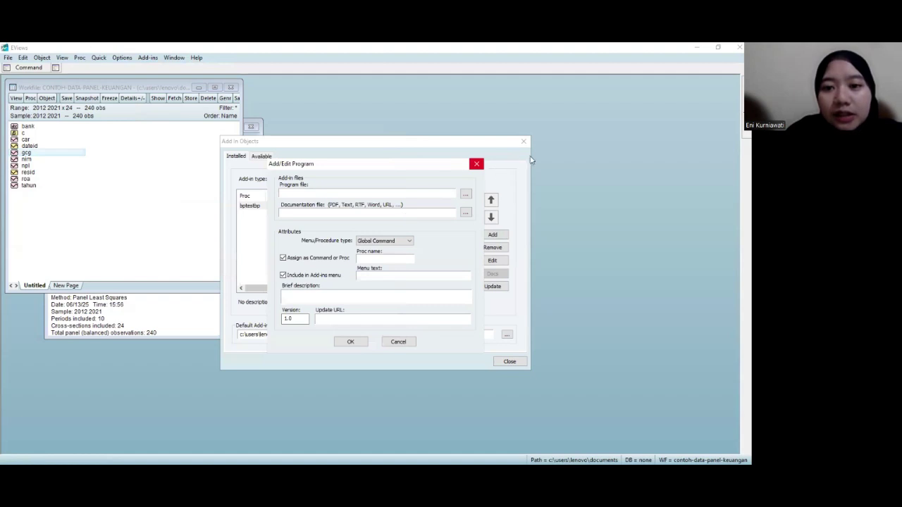
key("Escape")
left_click(525, 146)
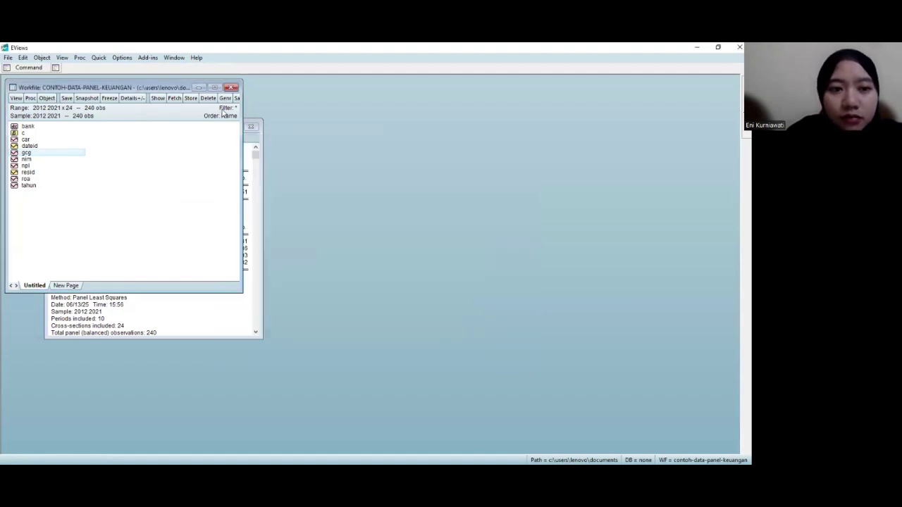
Step: Re-estimate the ROA equation with cross-section effects set to None
left_click(248, 194)
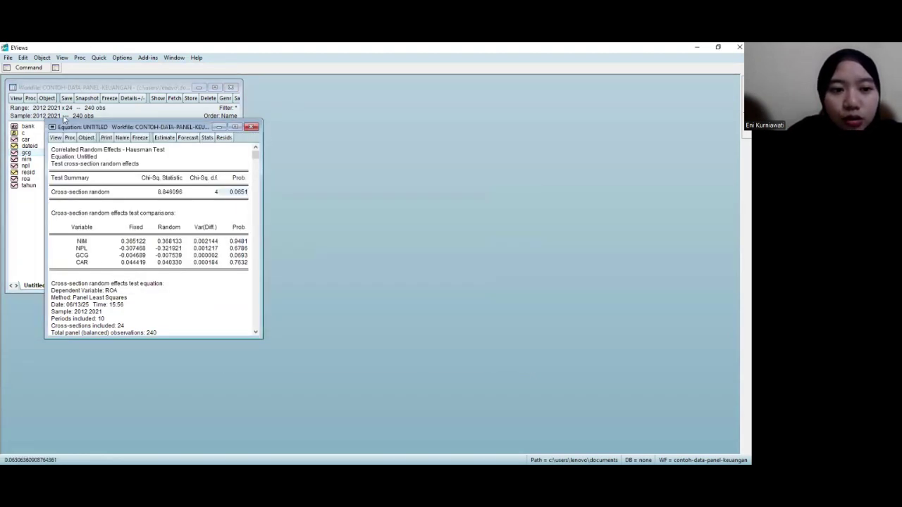
left_click(163, 138)
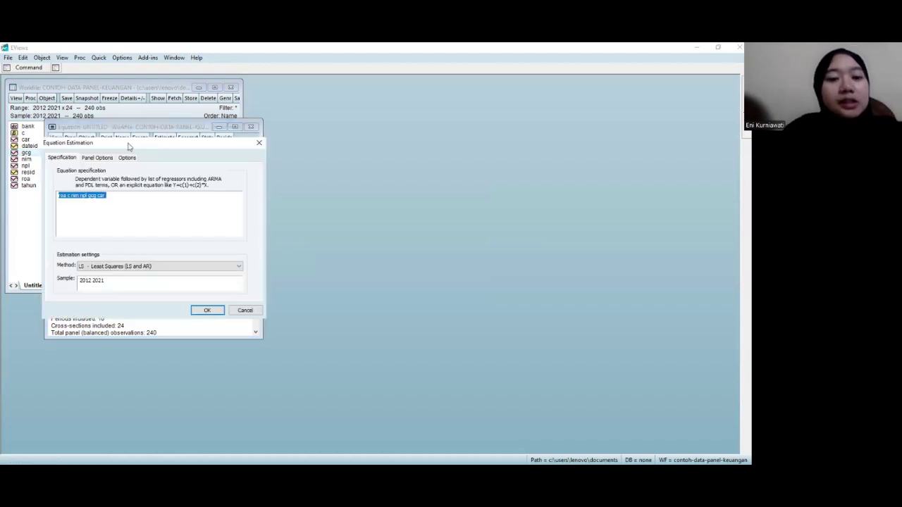
left_click(100, 159)
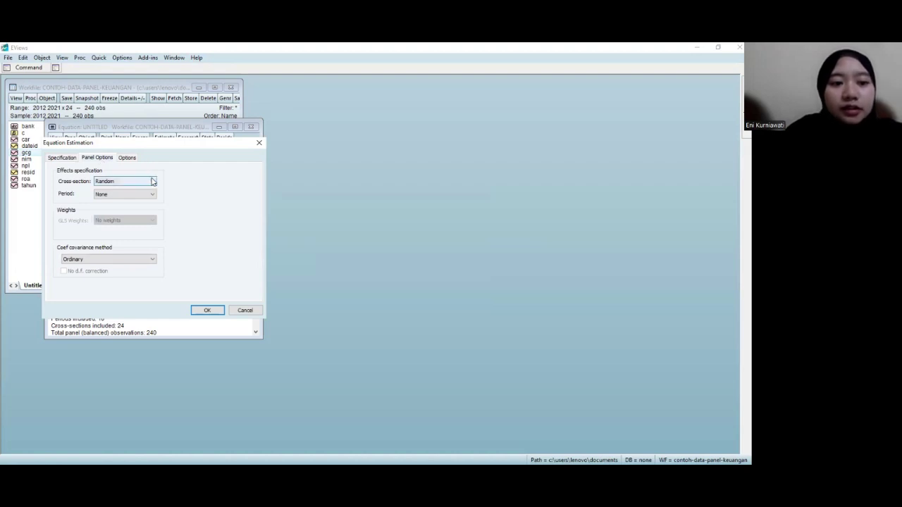
left_click(127, 183)
left_click(116, 191)
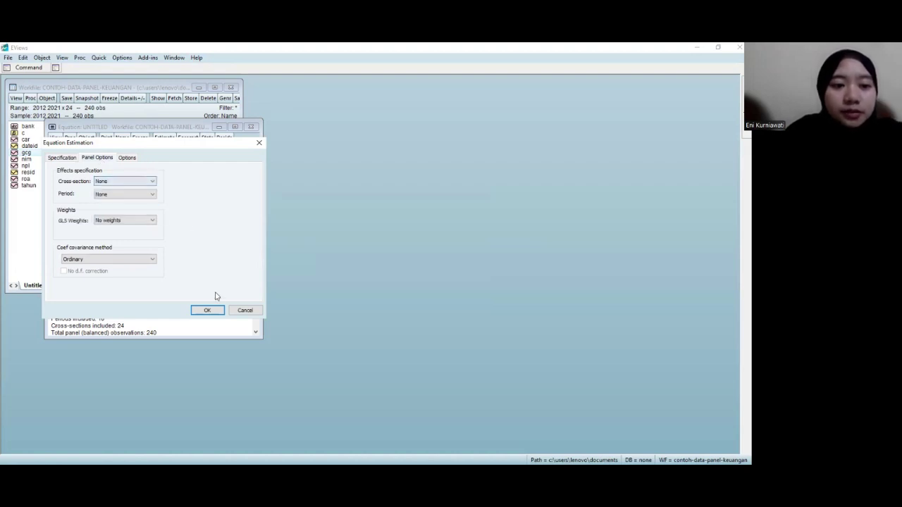
left_click(208, 312)
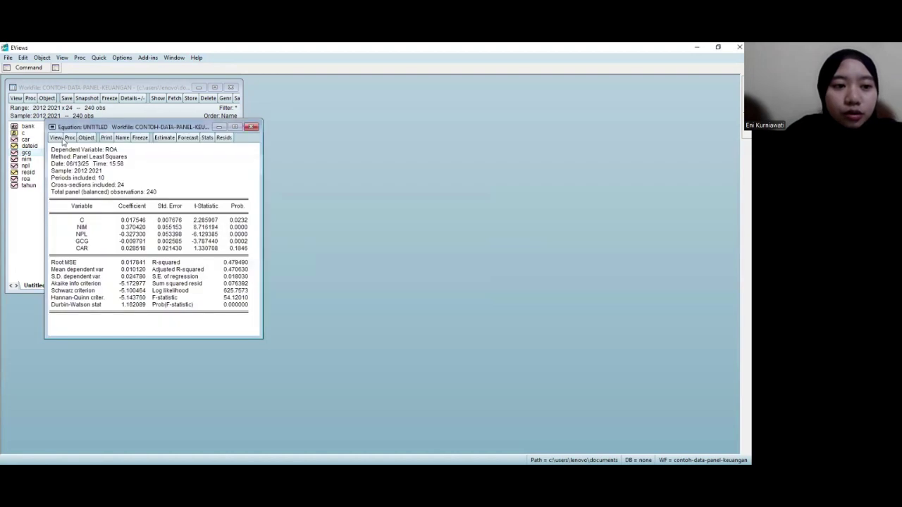
Step: Run the Omitted Random Effects - Lagrange Multiplier test on the common effects equation
left_click(56, 138)
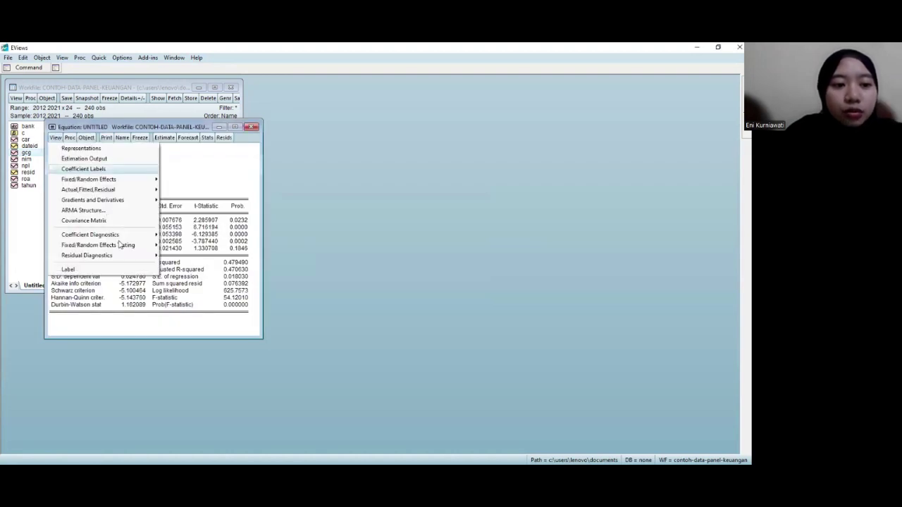
mouse_move(127, 246)
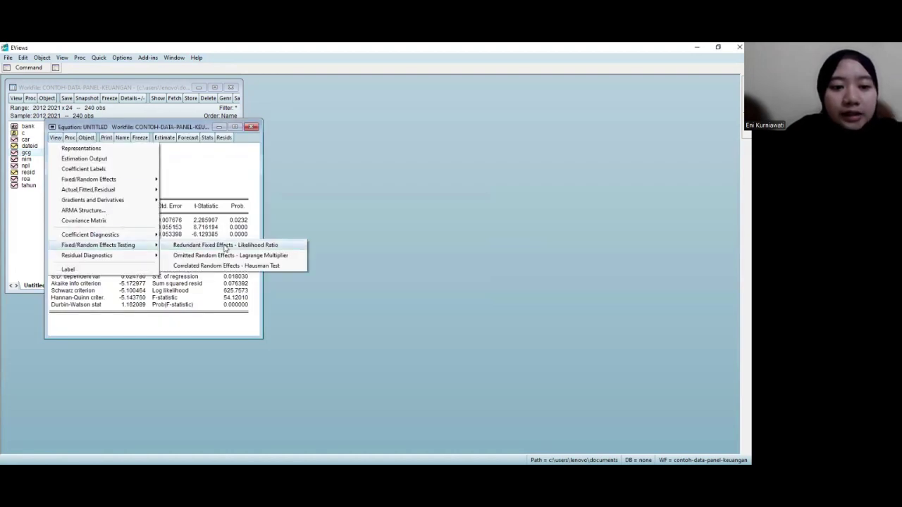
left_click(224, 255)
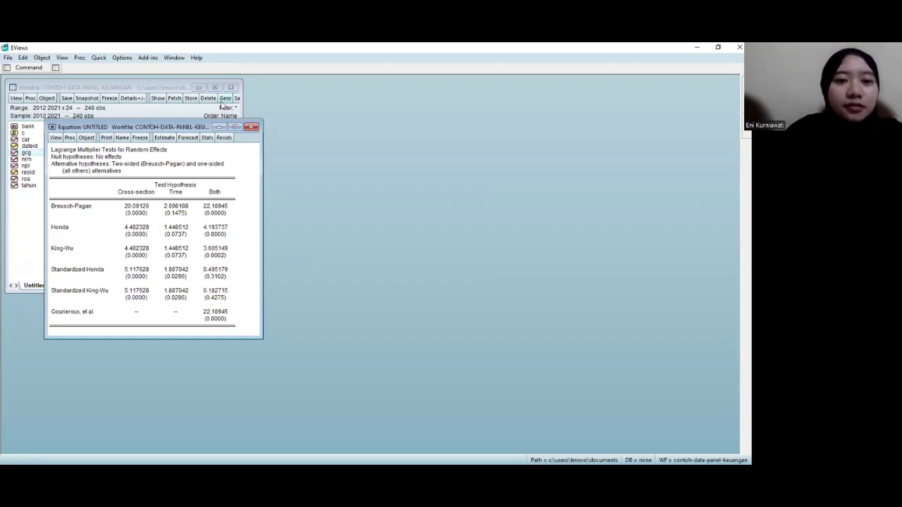
left_click(178, 110)
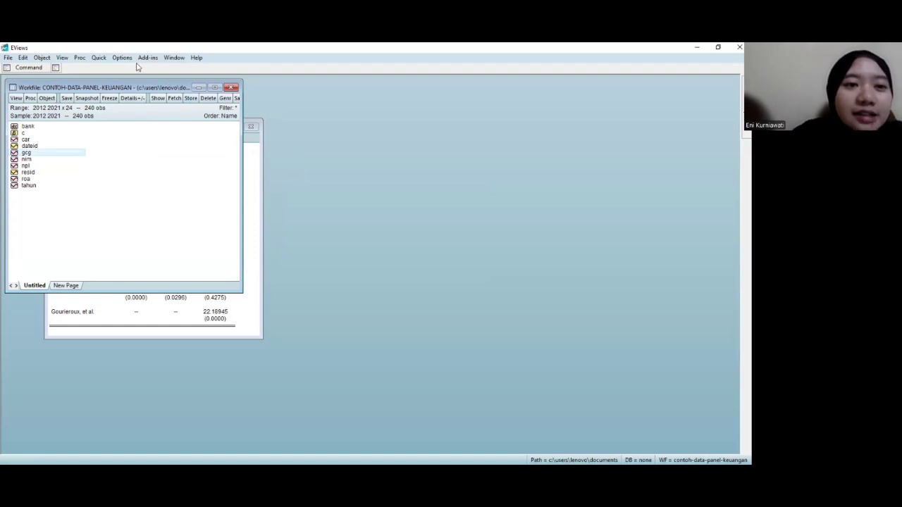
left_click(99, 57)
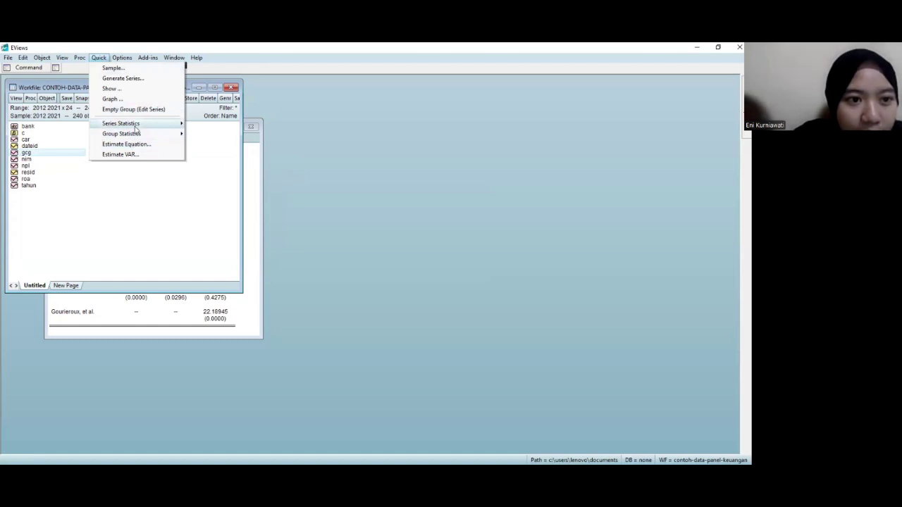
mouse_move(135, 125)
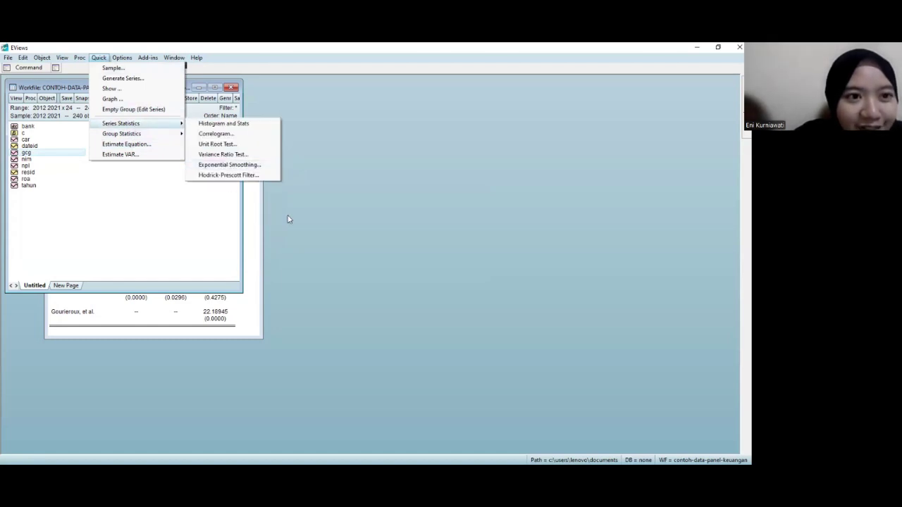
left_click(287, 220)
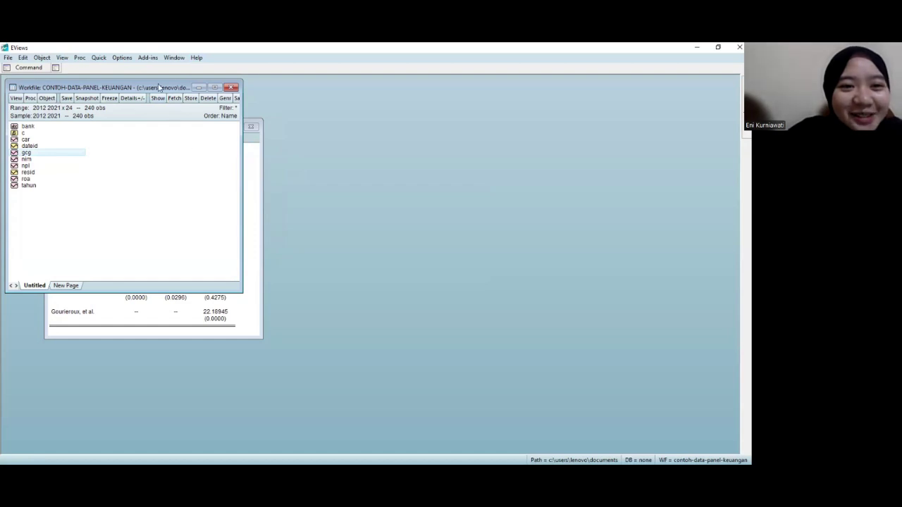
left_click(148, 57)
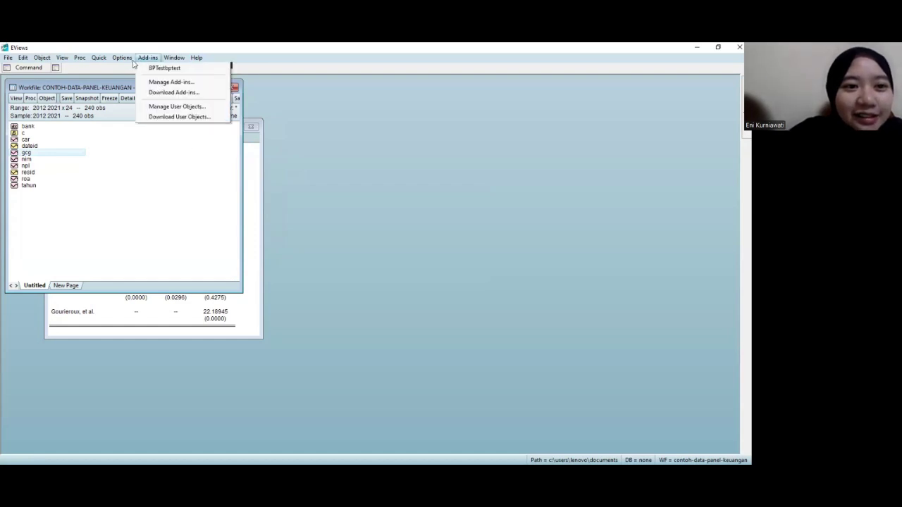
mouse_move(122, 61)
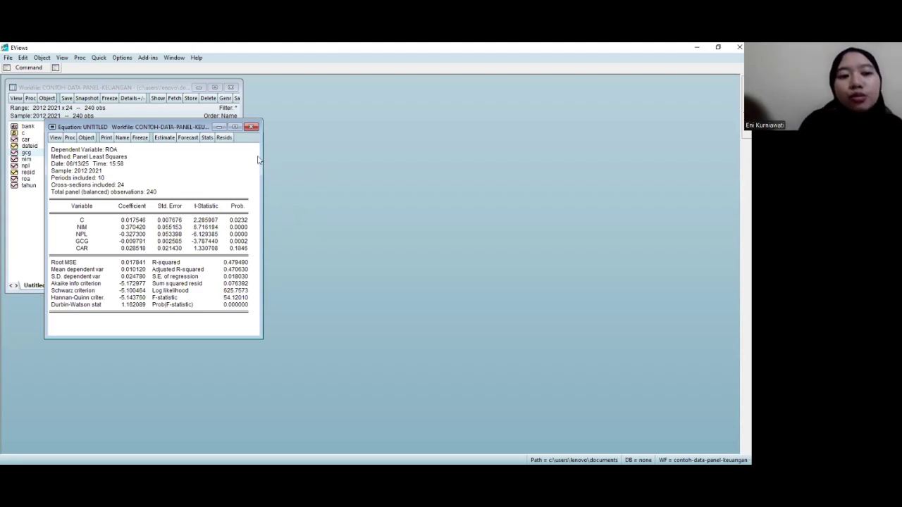
Step: Run the Histogram - Normality Test on the residuals of the common effects equation
left_click(57, 139)
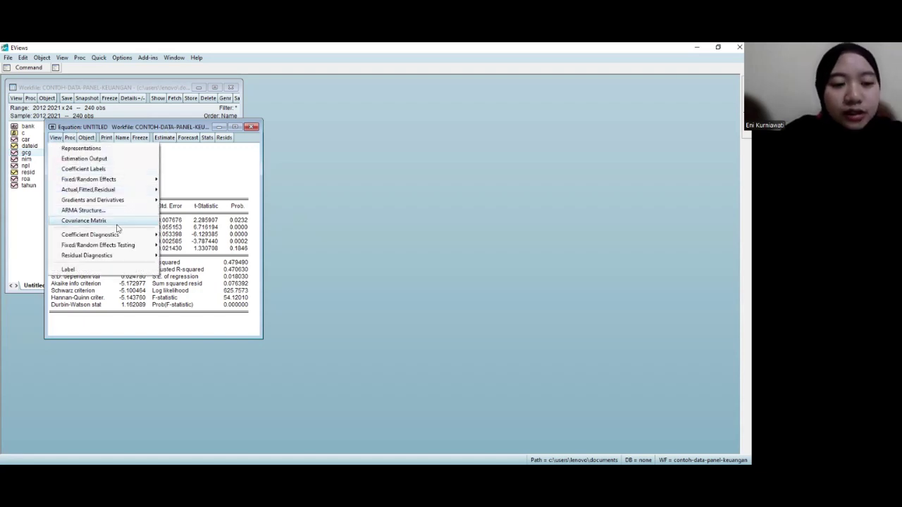
mouse_move(116, 258)
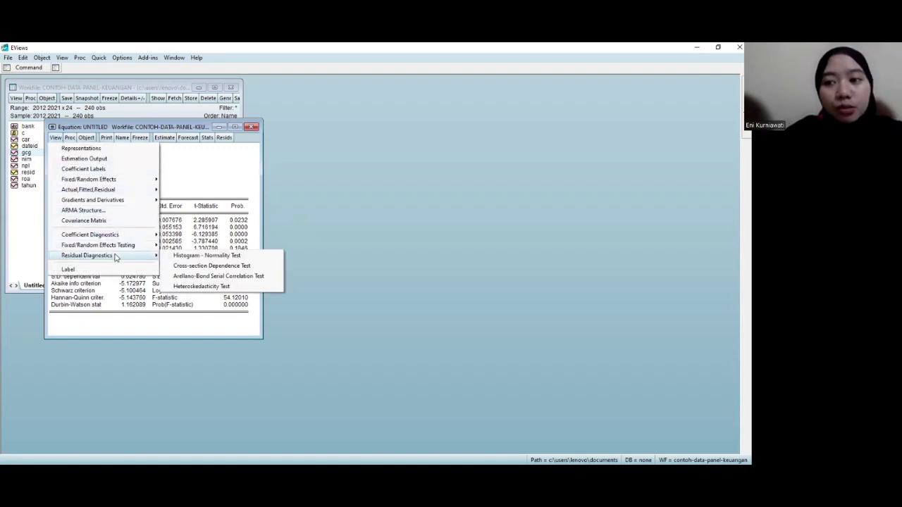
left_click(188, 257)
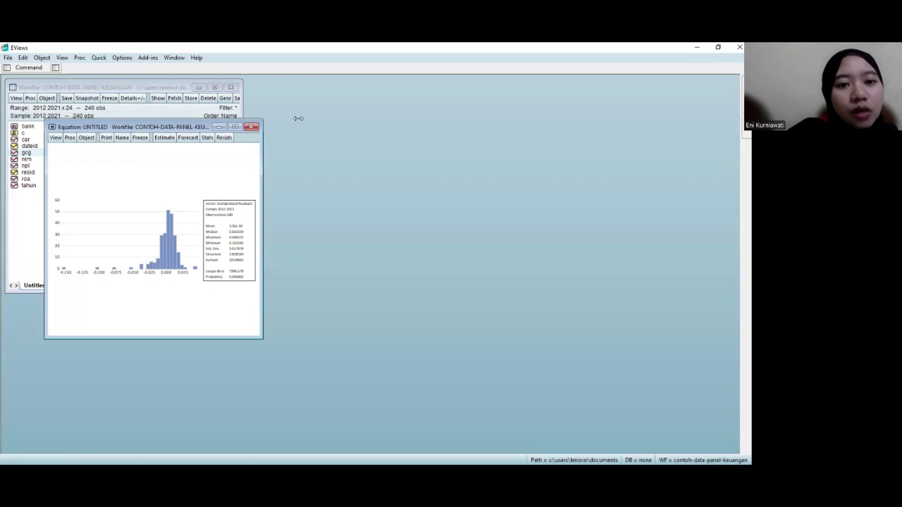
Step: Compute the correlation matrix of the series nim, npl, gcg and car, and minimize the resulting group window
left_click(99, 58)
mouse_move(124, 130)
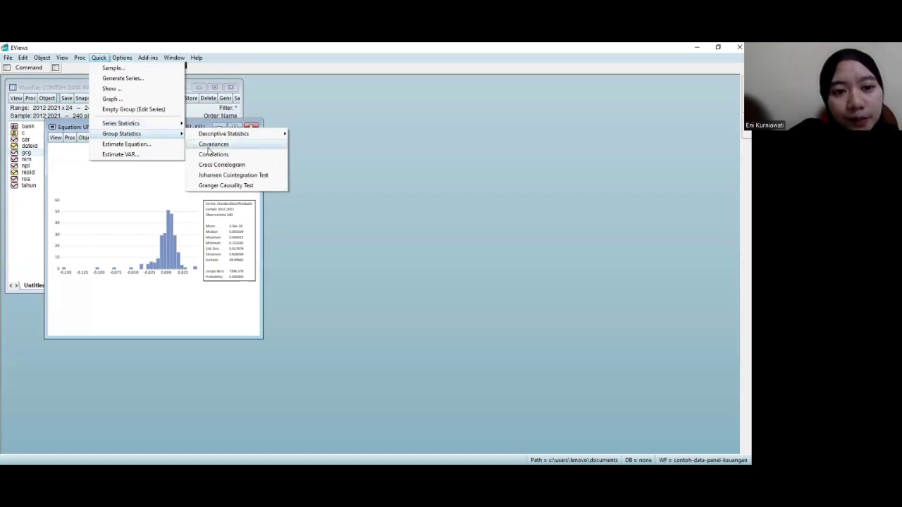
left_click(214, 155)
left_click(336, 234)
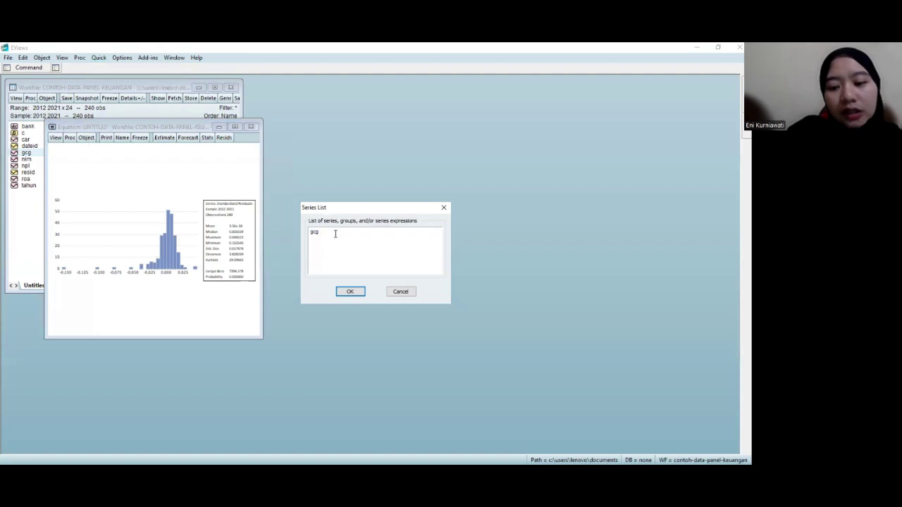
key("BackSpace")
key("BackSpace")
key("BackSpace")
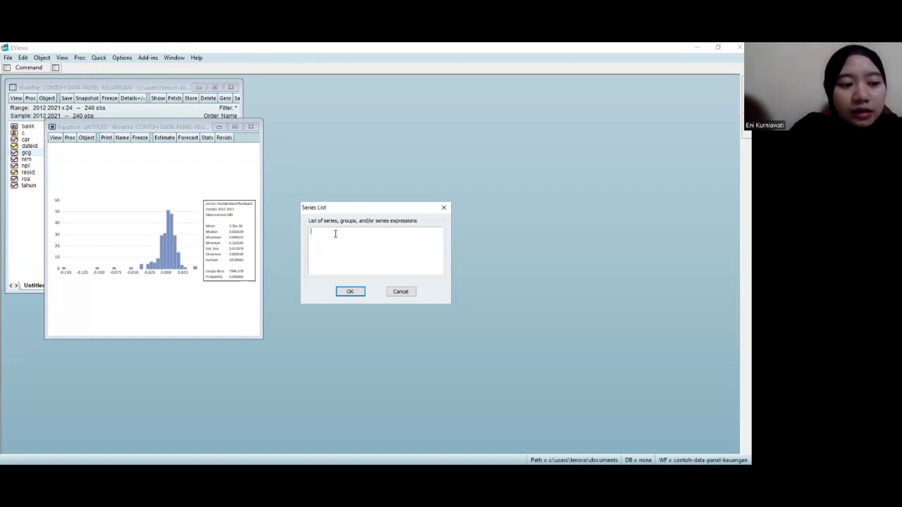
type("nim")
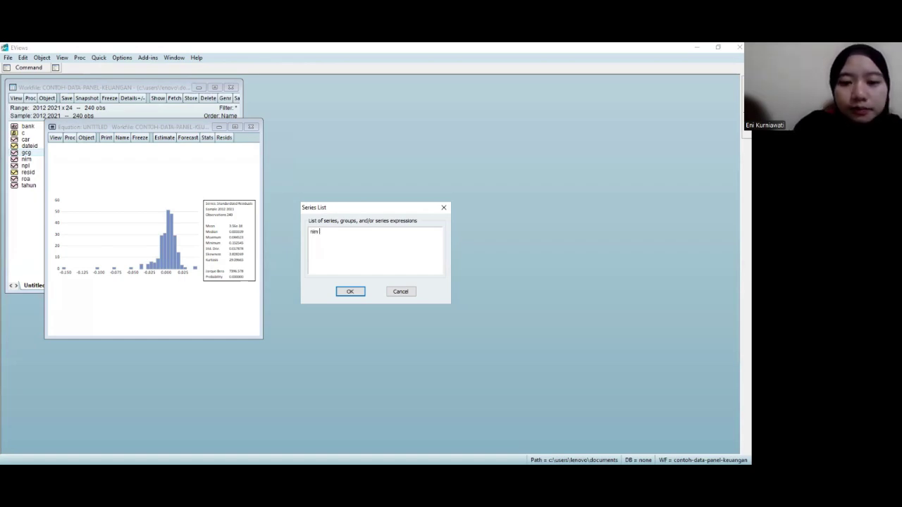
type(" npl")
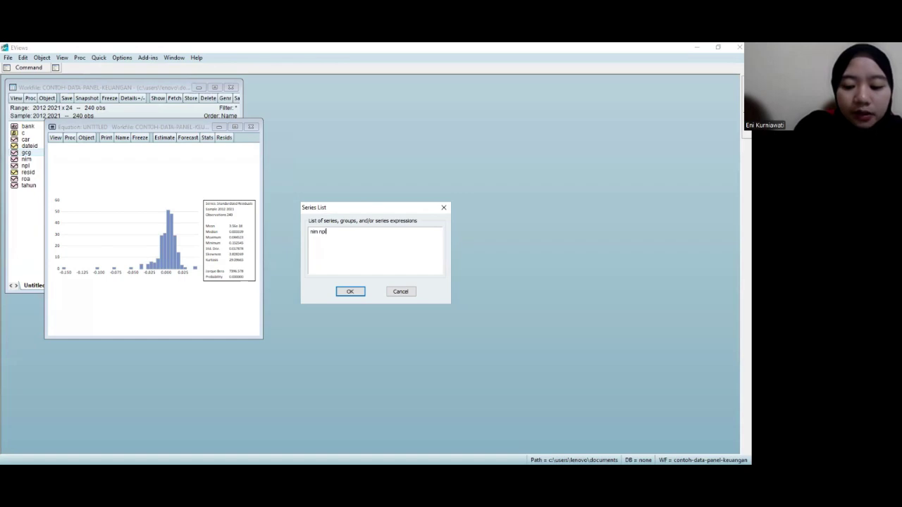
type(" gcg car")
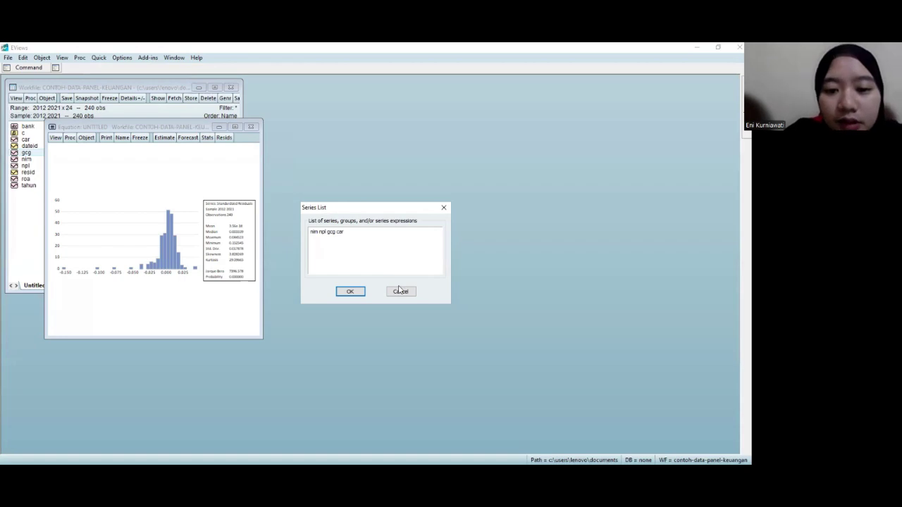
left_click(352, 291)
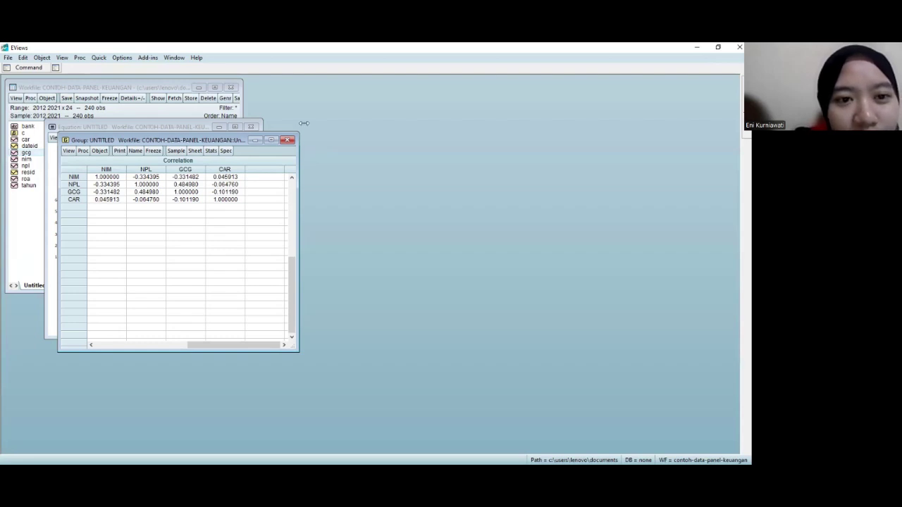
left_click(255, 140)
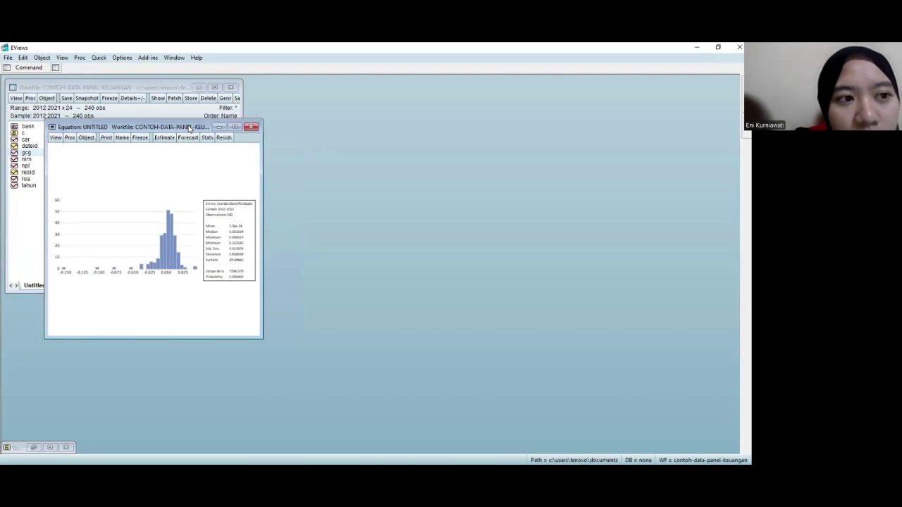
Step: Specify a new least squares equation for the heteroskedasticity test as abs(resid) c nim npl gcg car
left_click(98, 58)
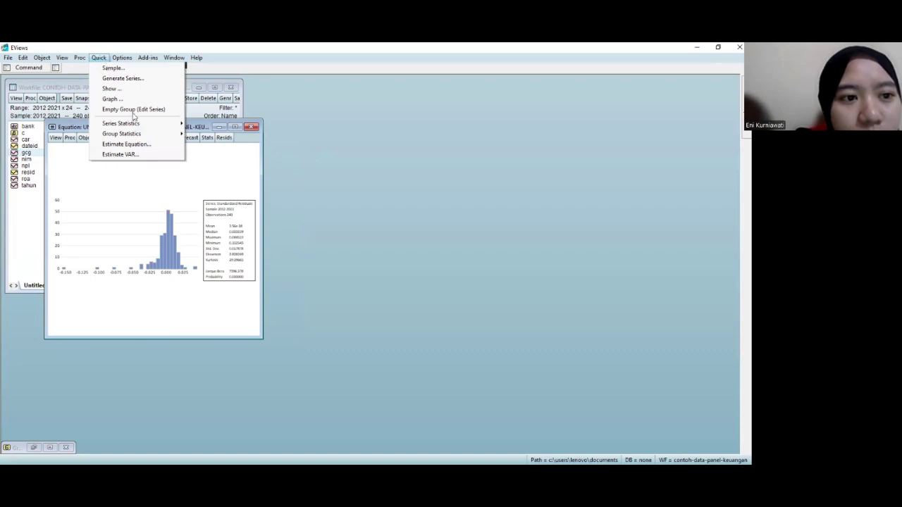
mouse_move(157, 129)
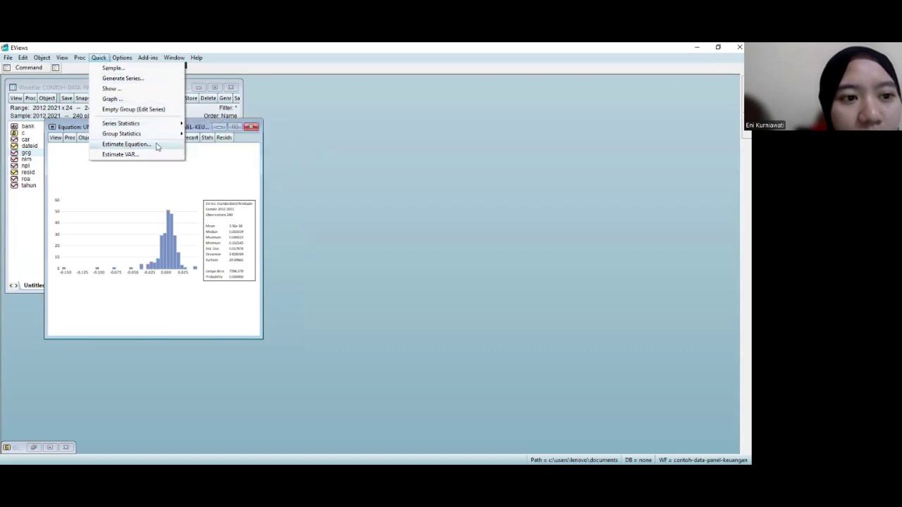
left_click(156, 144)
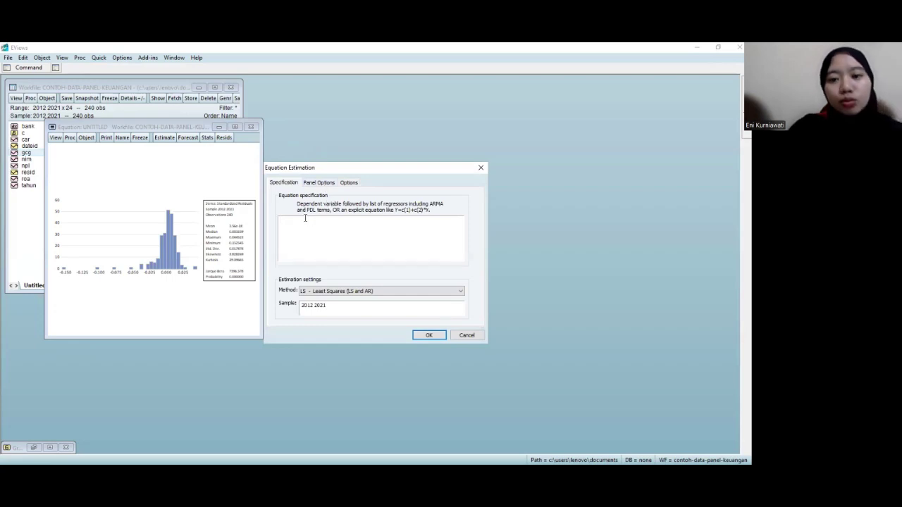
type("roa")
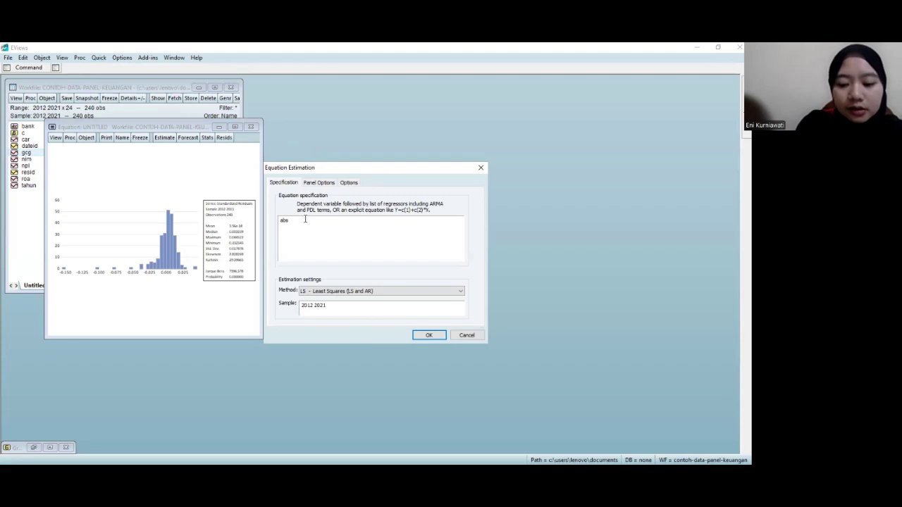
type(" (")
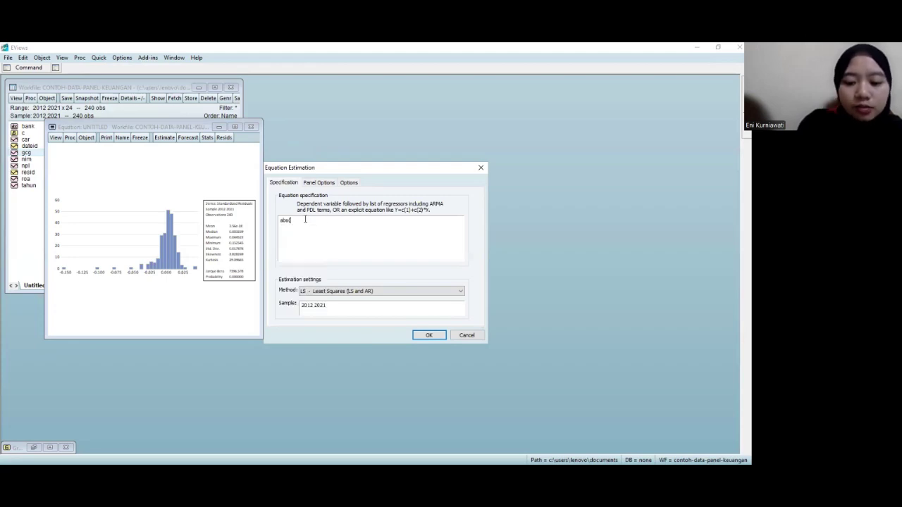
type("resid")
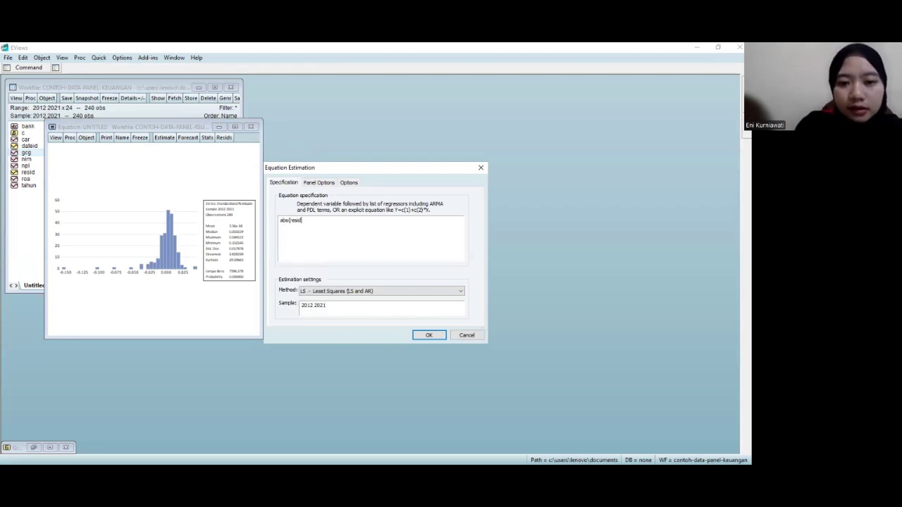
type(") c ")
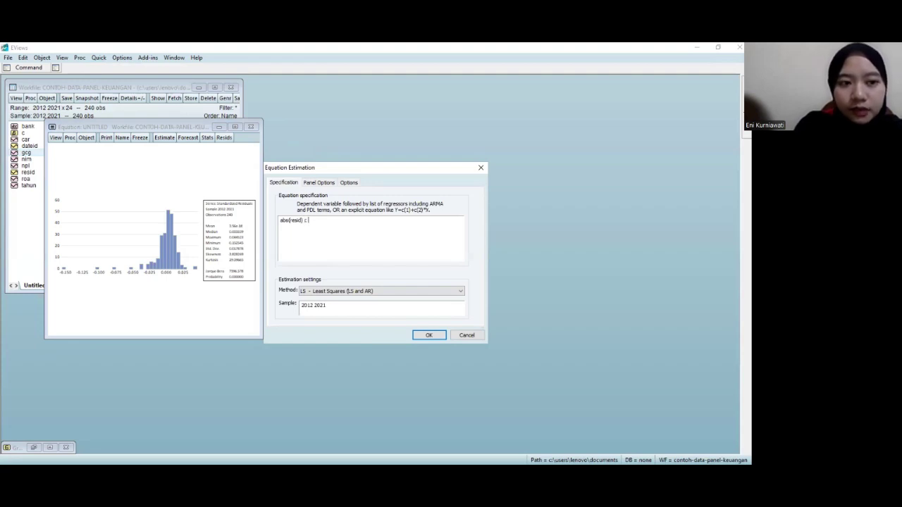
type("nim npl")
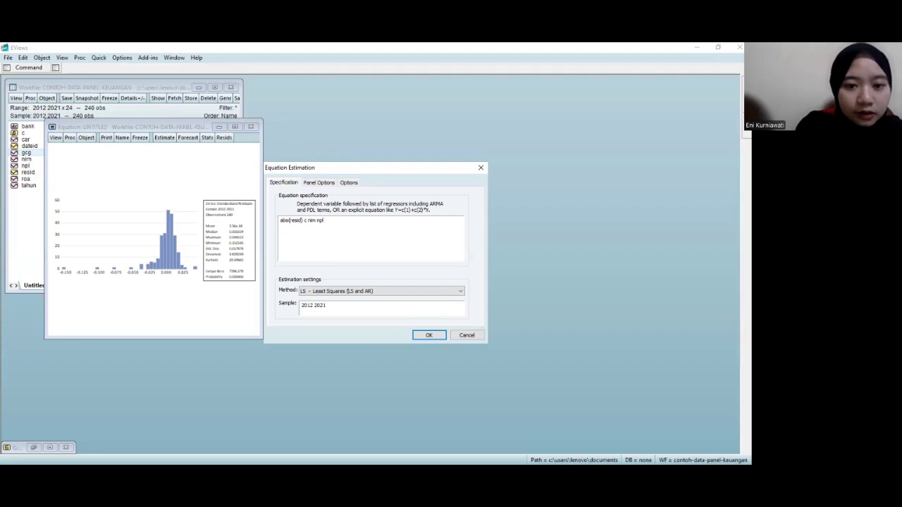
type(" gcg")
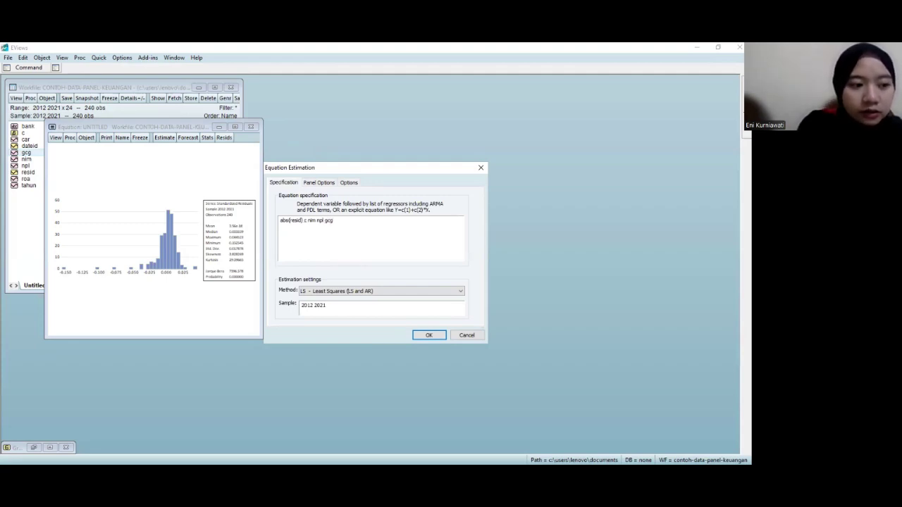
type(" car")
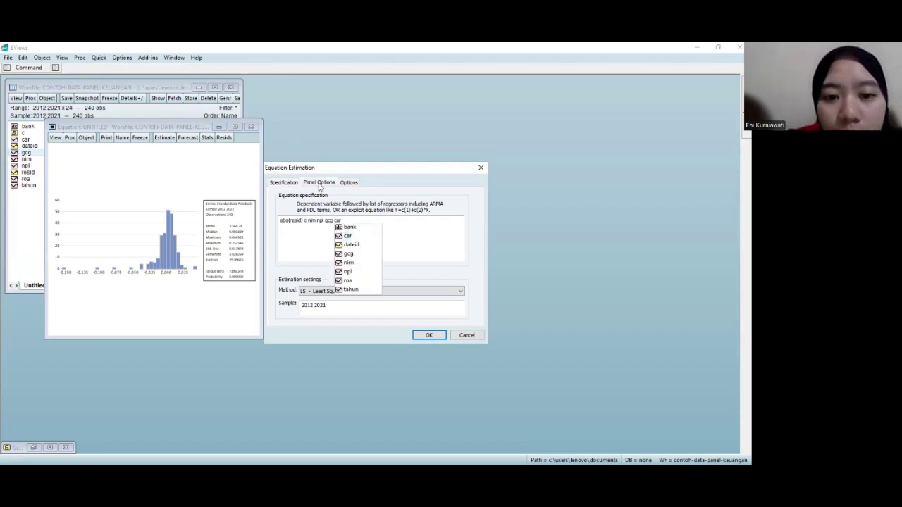
Step: Estimate the abs(resid) equation without cross-section or period effects, deleting the earlier untitled equation
left_click(320, 183)
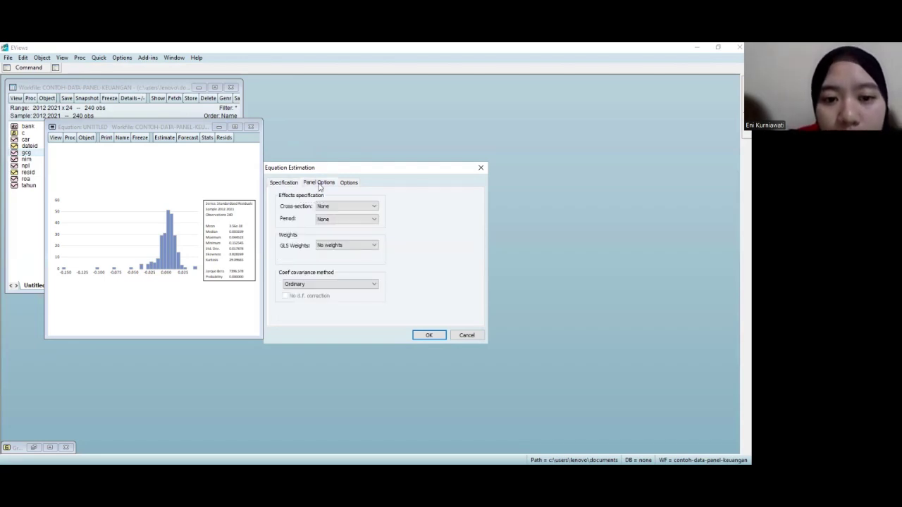
left_click(285, 183)
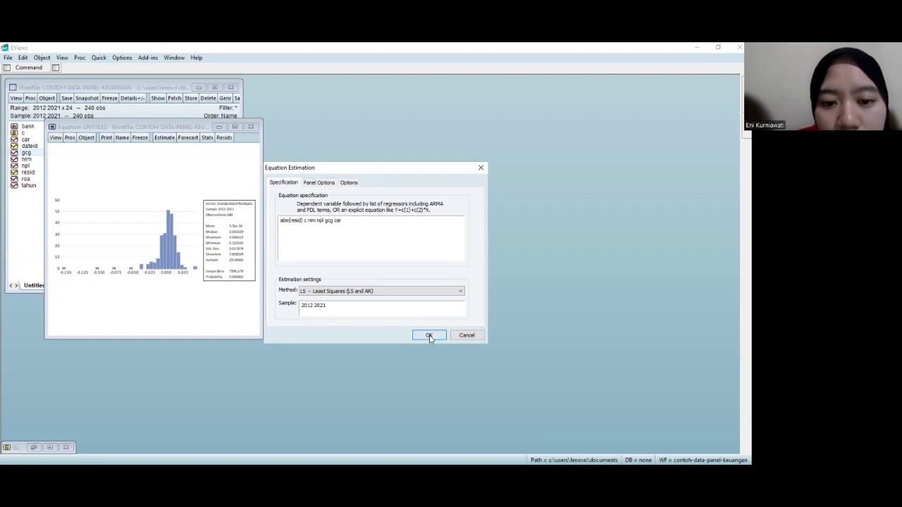
left_click(429, 334)
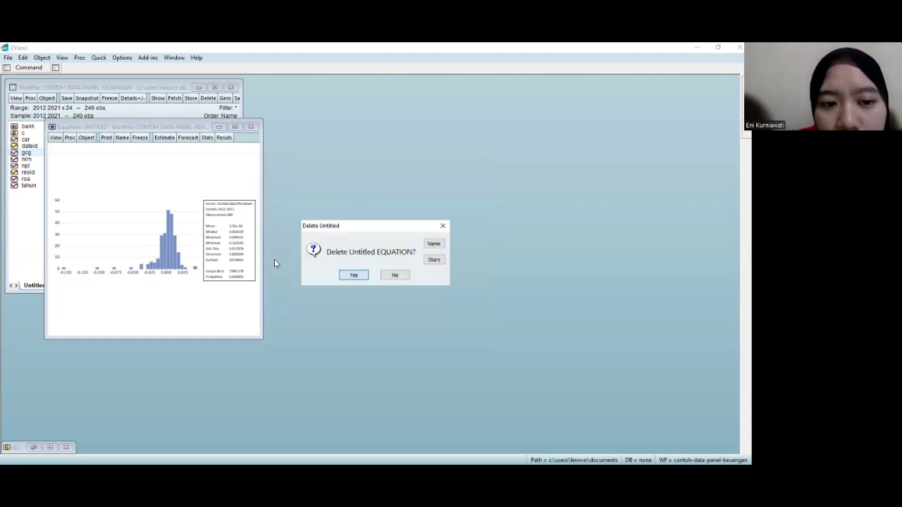
left_click(342, 274)
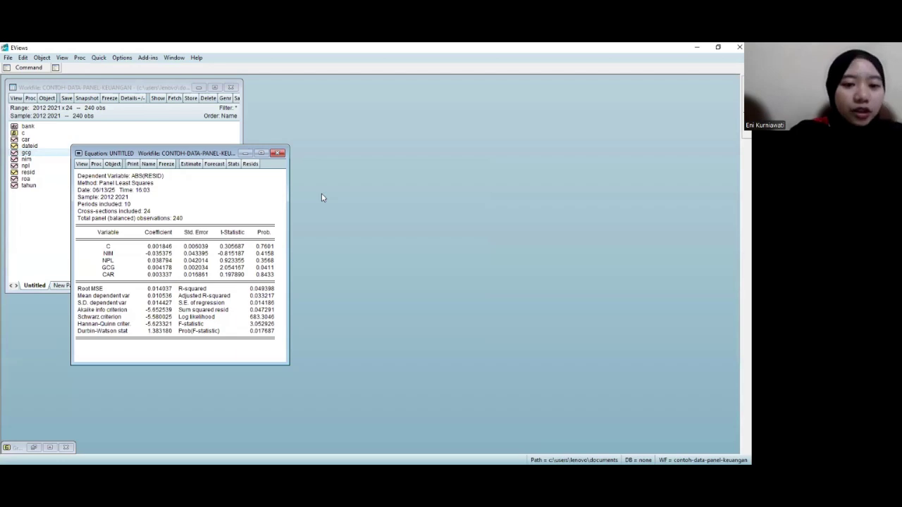
Step: Delete the untitled abs(resid) equation and specify a new least squares equation as roa c nim npl gcg car
left_click(279, 155)
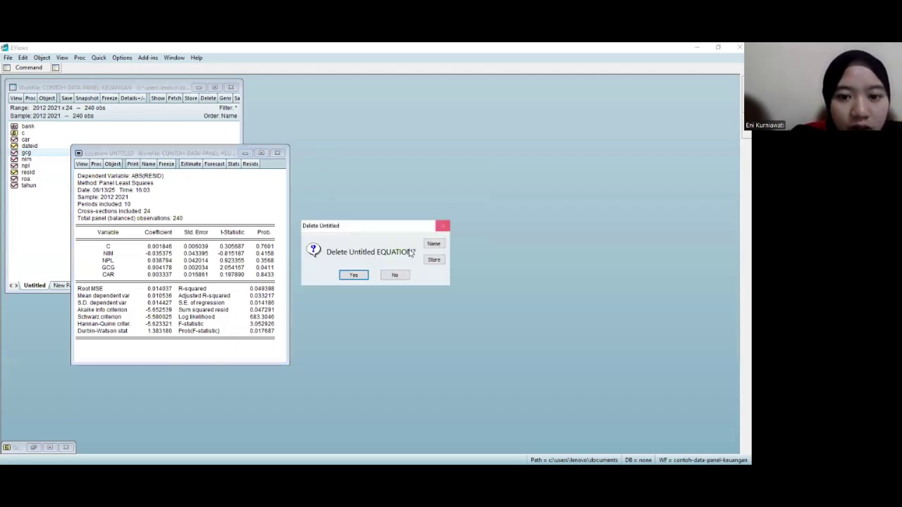
left_click(354, 276)
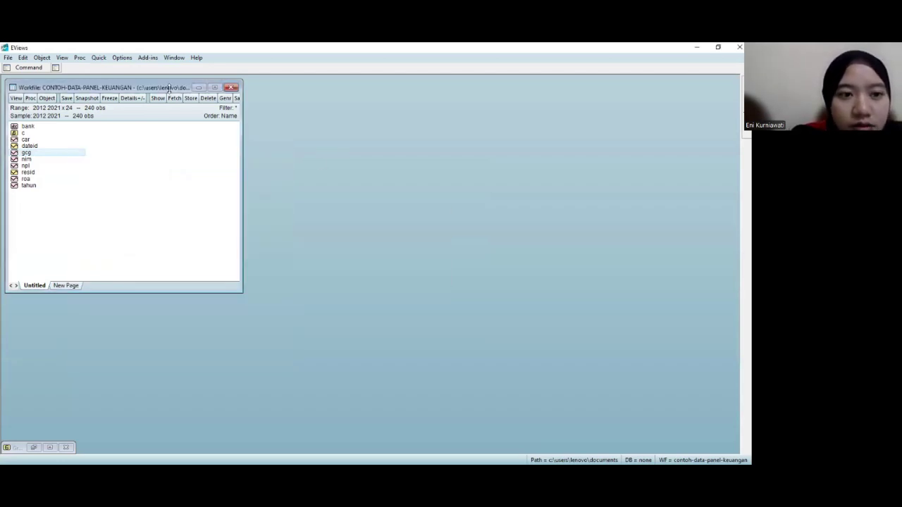
left_click(100, 57)
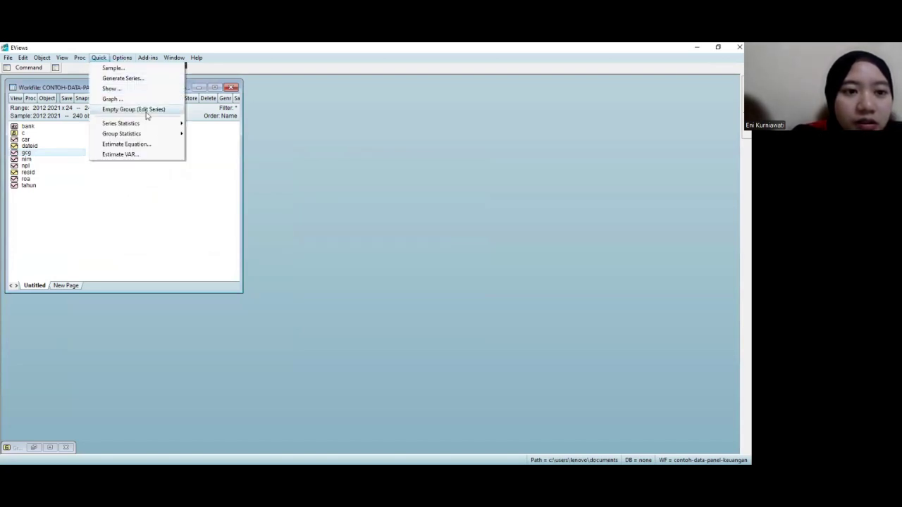
mouse_move(161, 133)
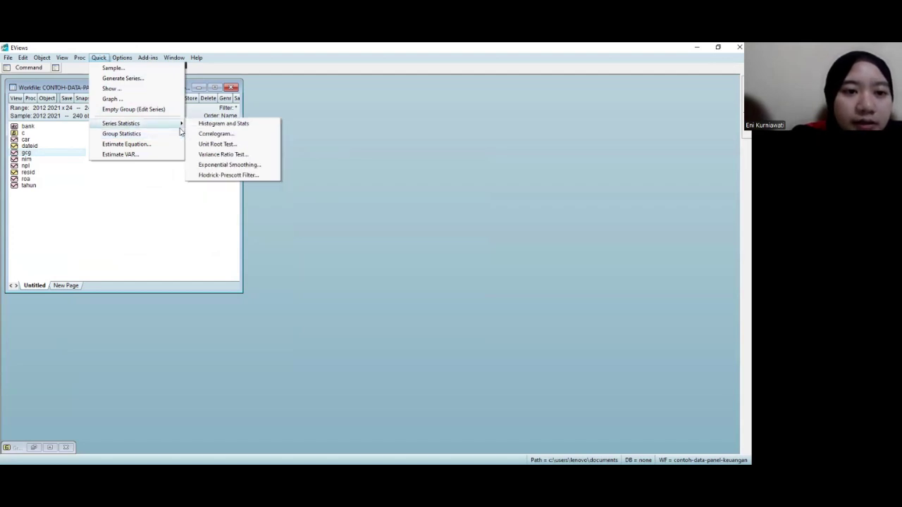
left_click(173, 144)
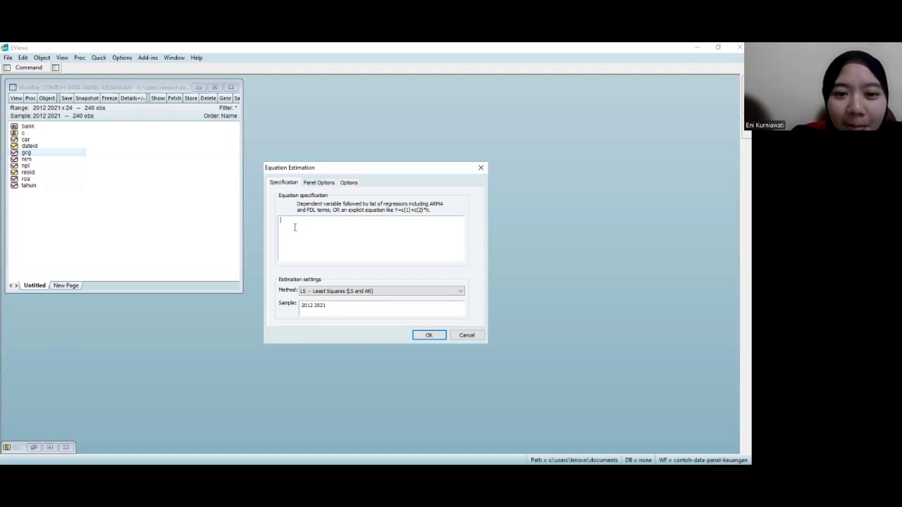
type("roa")
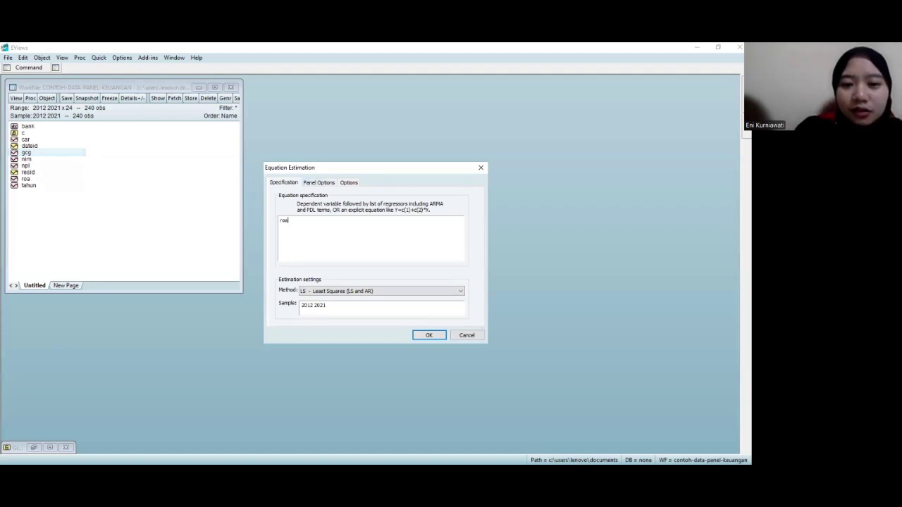
type(" v")
key("BackSpace")
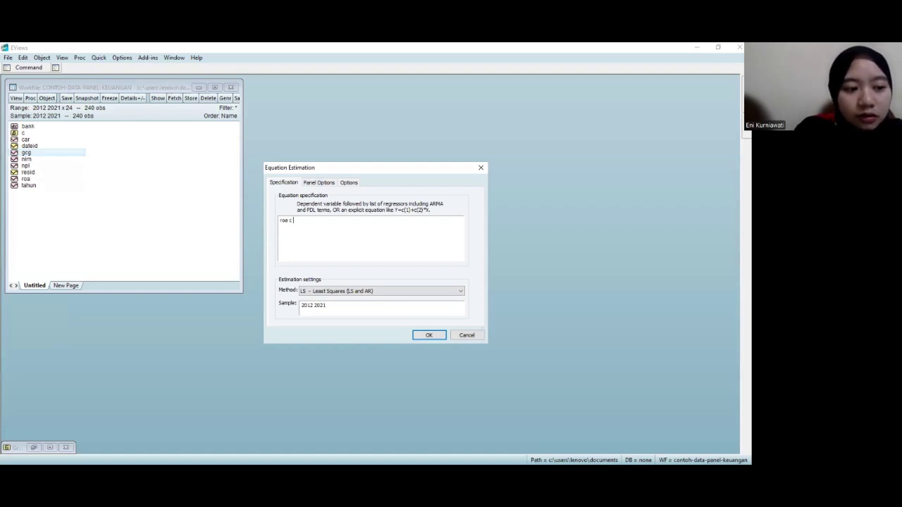
type("c nim n")
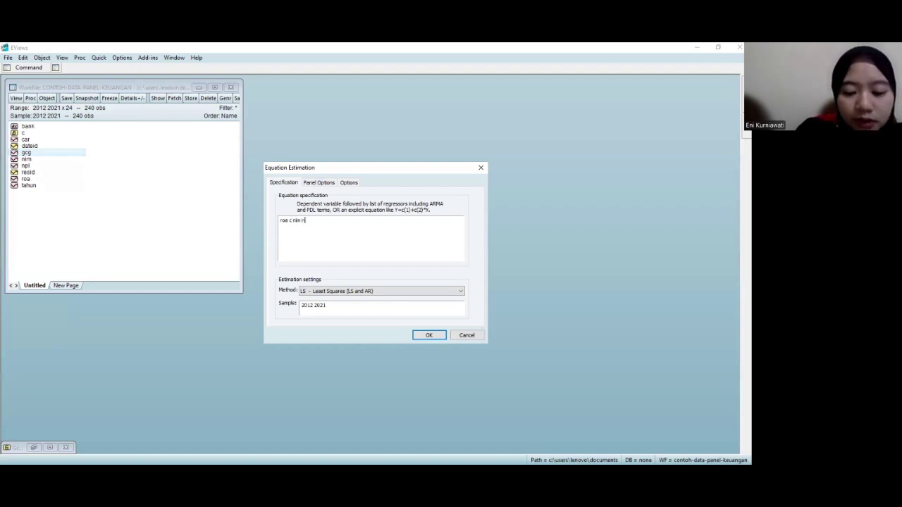
type("pl ")
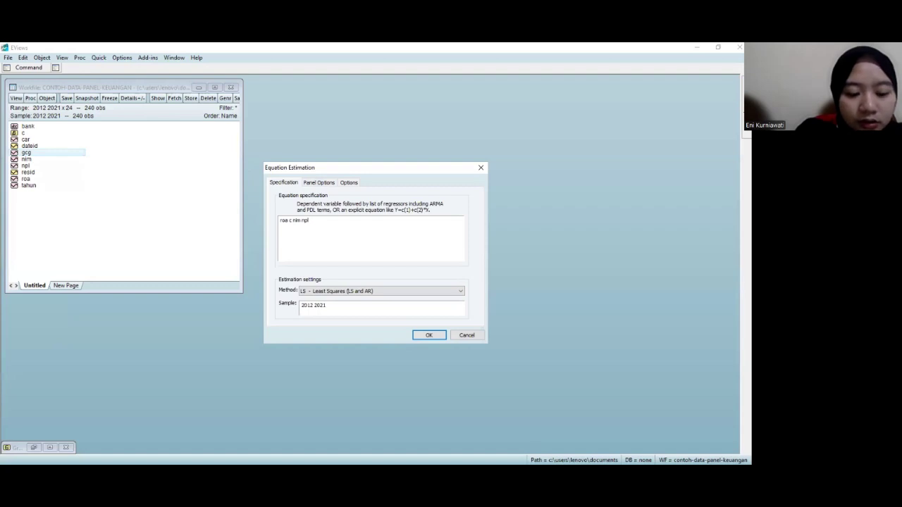
type("gcg")
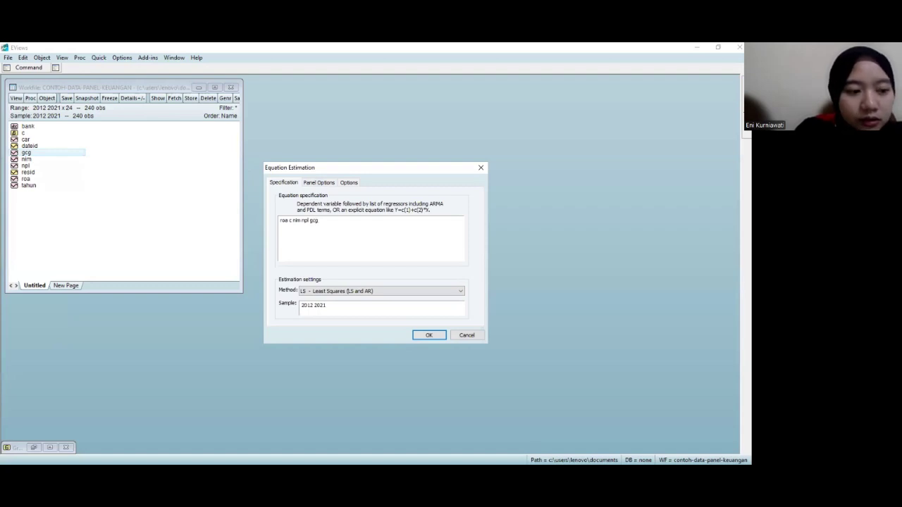
type(" car")
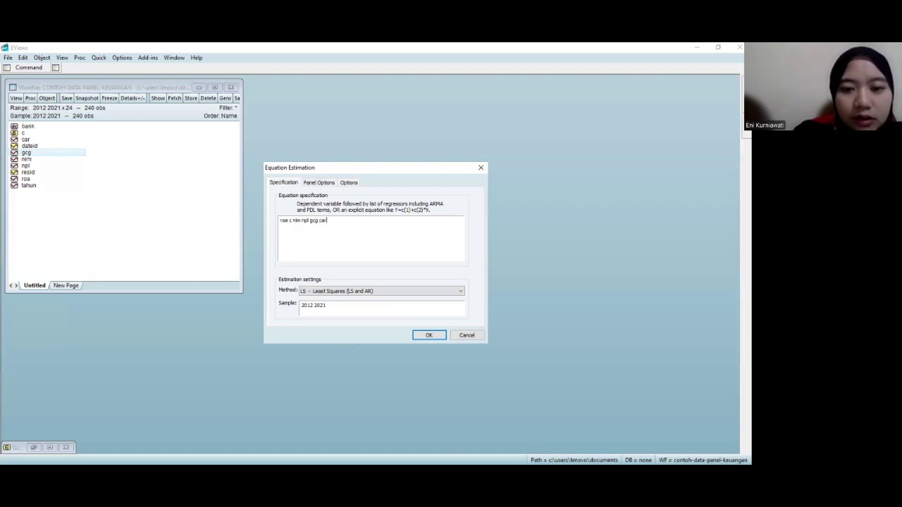
Step: Estimate the roa equation with random cross-section effects and no period effects, and review the regression output down to the weighted statistics
left_click(319, 182)
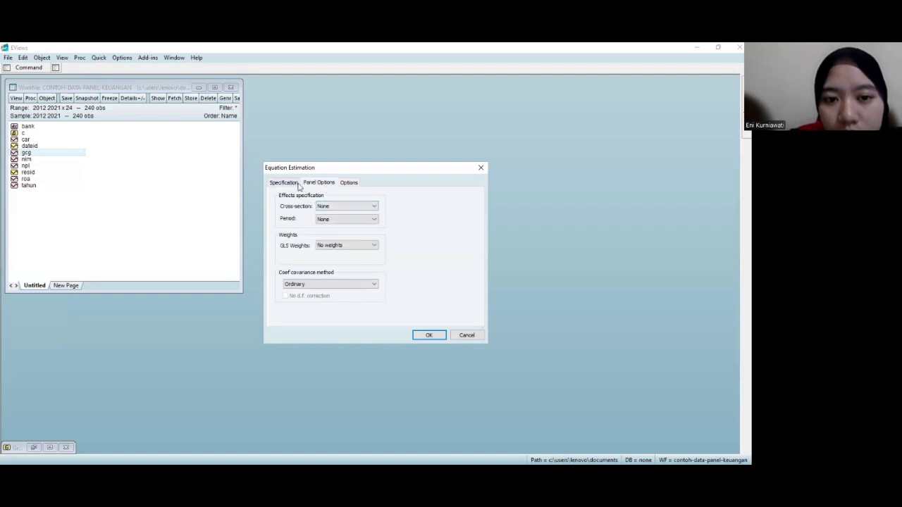
left_click(374, 207)
left_click(358, 227)
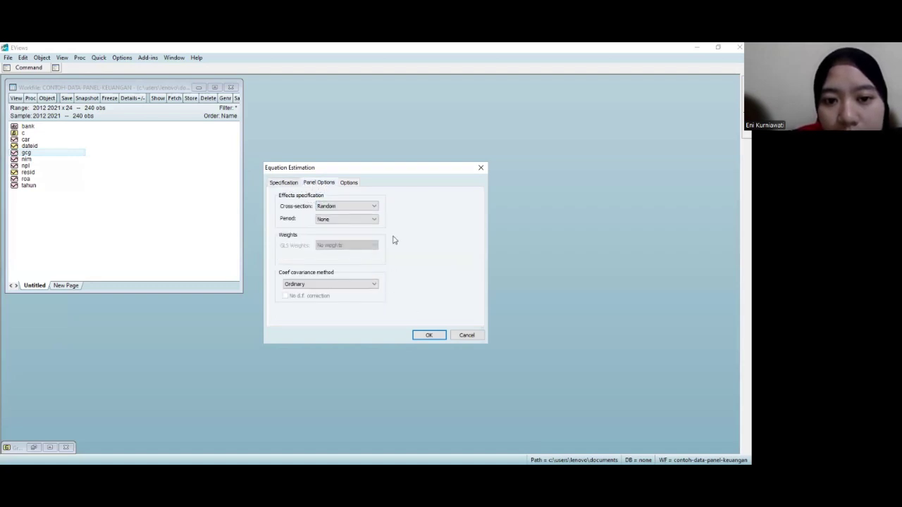
left_click(428, 335)
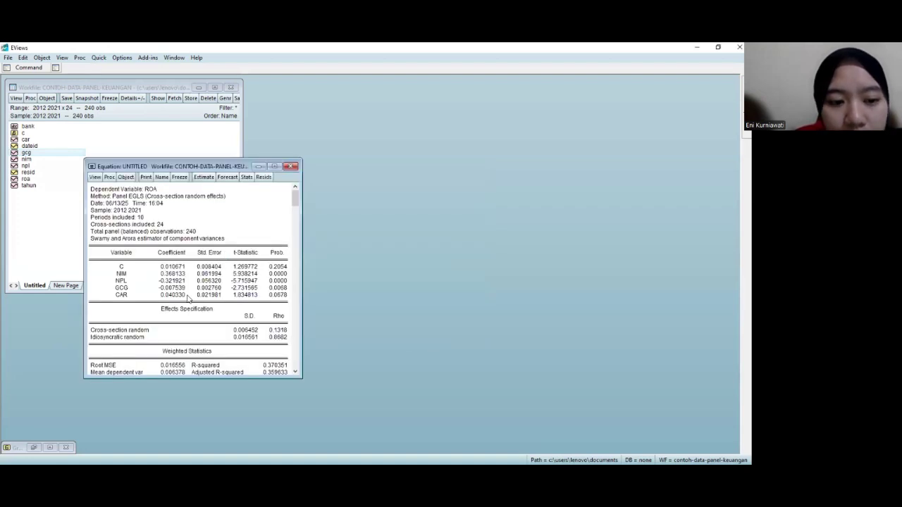
left_click_drag(295, 200, 296, 263)
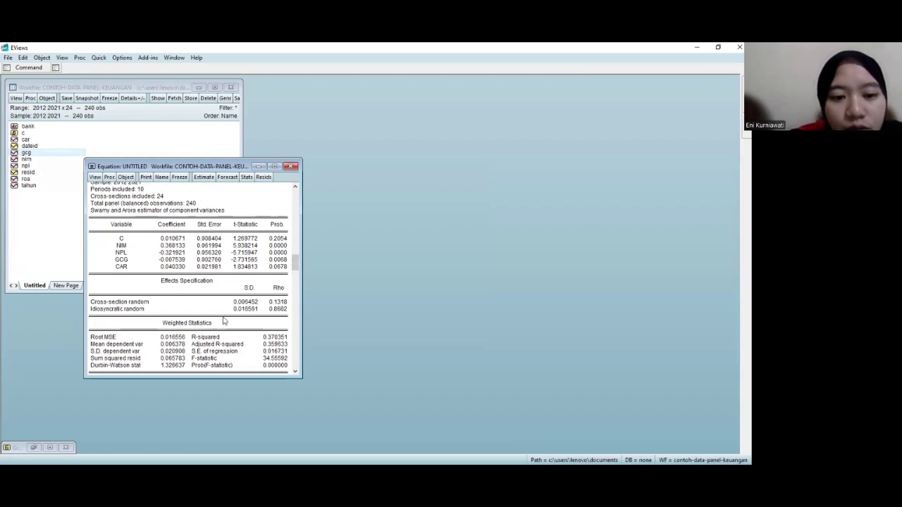
left_click_drag(294, 262, 289, 195)
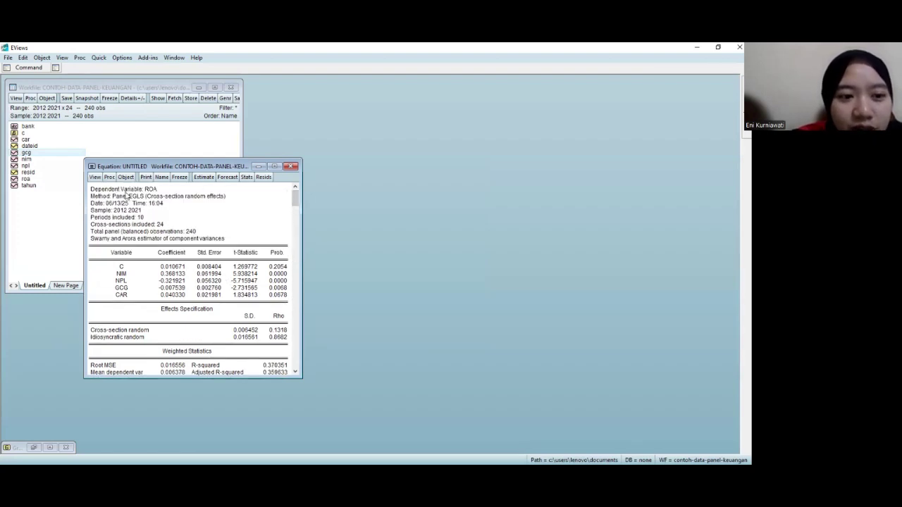
Step: Display the representations of the random-effects equation, including its substituted coefficients, and minimize the equation window
left_click(98, 177)
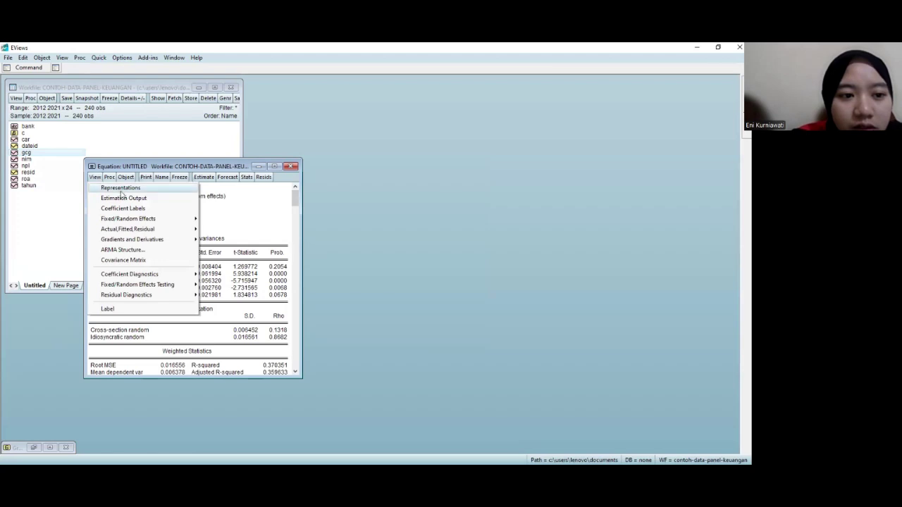
left_click(122, 197)
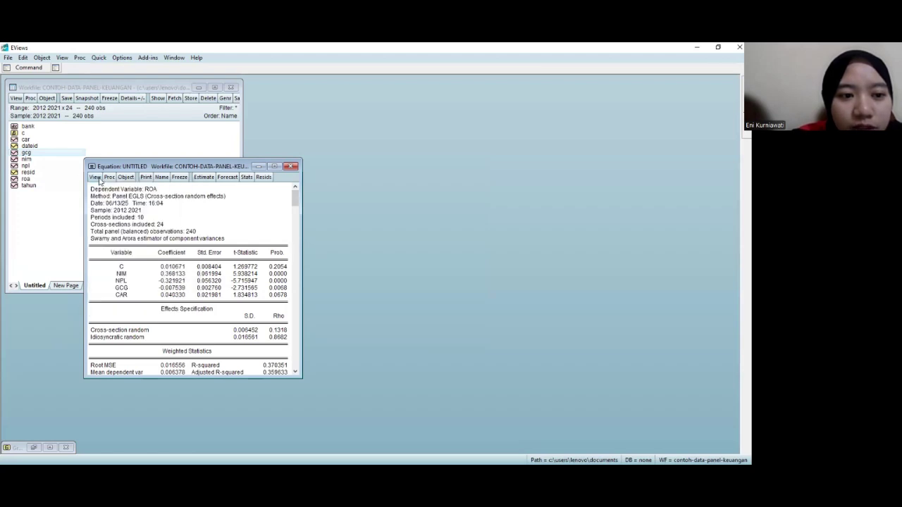
left_click(96, 178)
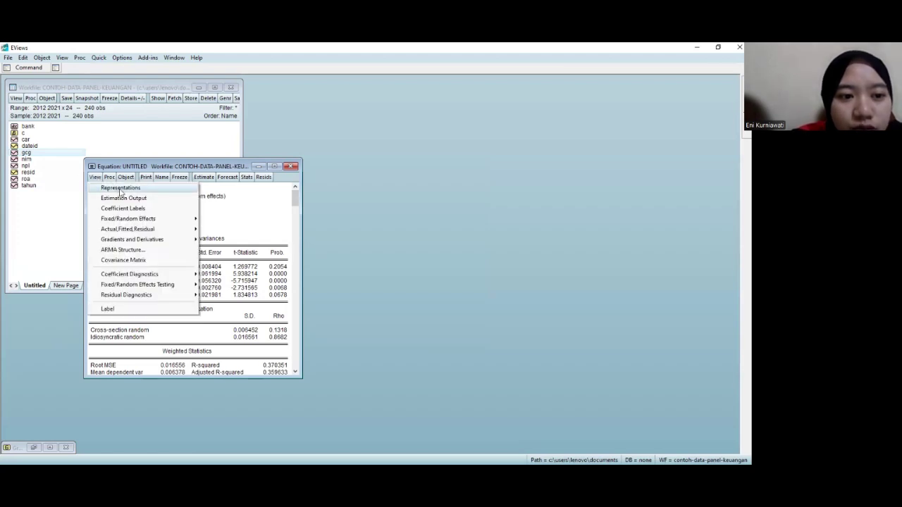
left_click(121, 189)
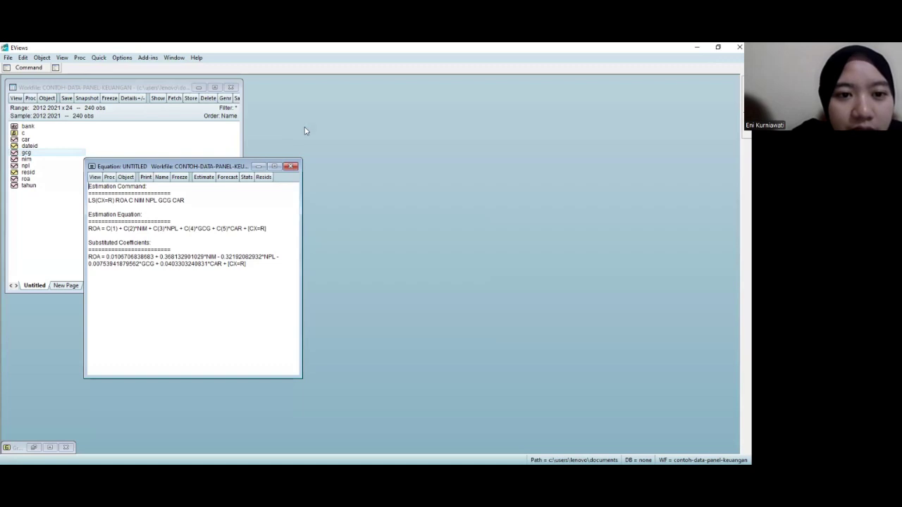
left_click(260, 167)
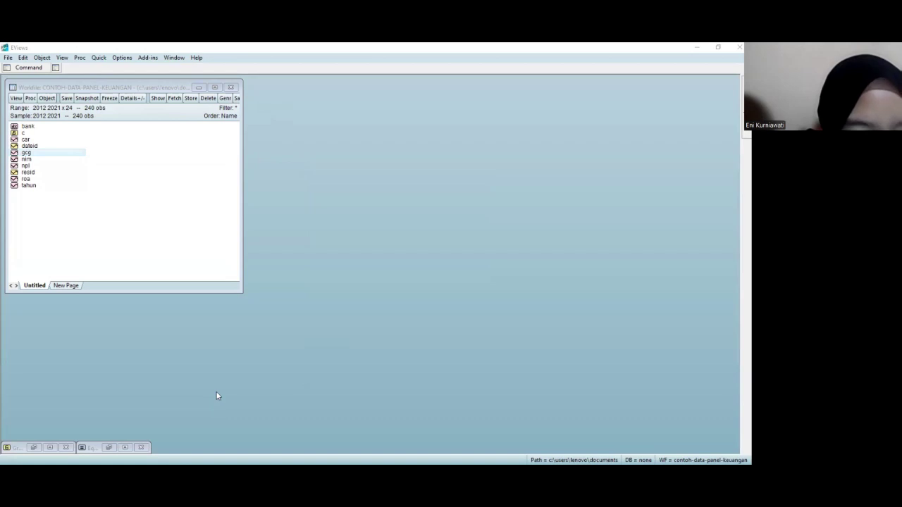
left_click(404, 250)
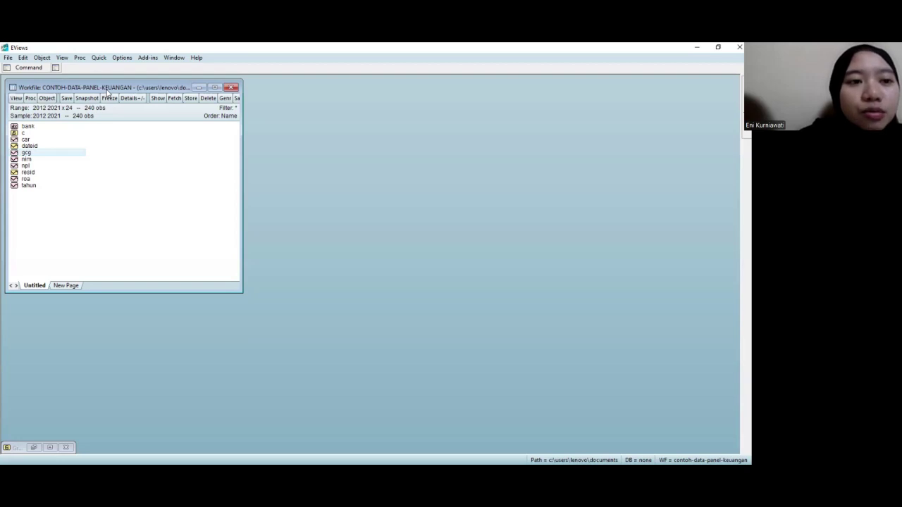
Step: Specify a new least squares equation as roa c nim npl gcg car with the sample 2012 2021
left_click(98, 58)
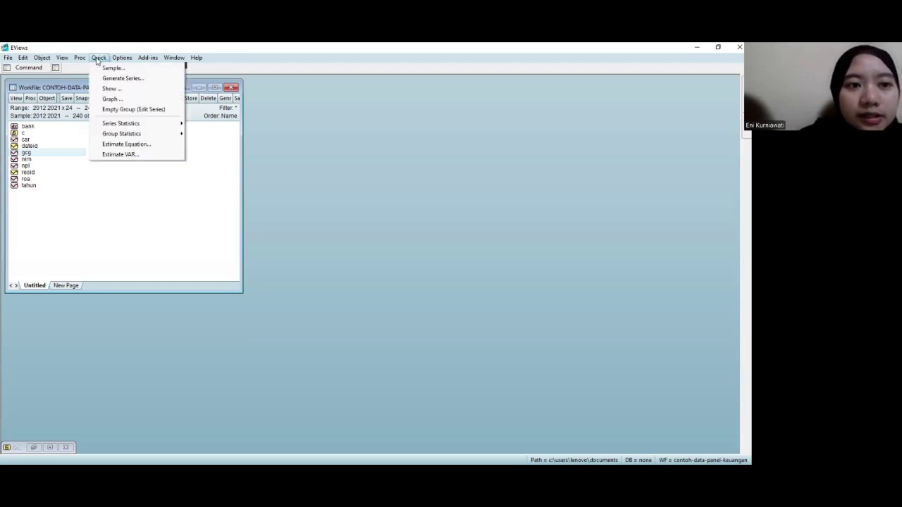
left_click(100, 58)
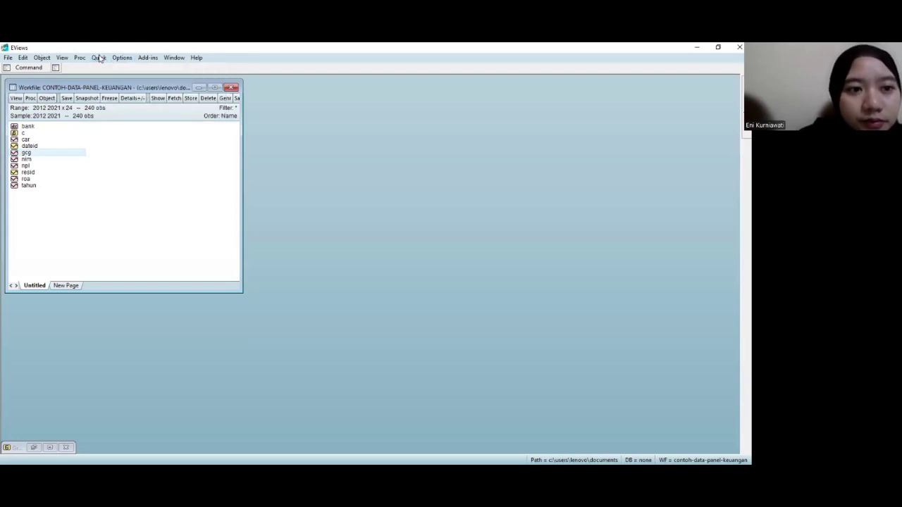
left_click(100, 58)
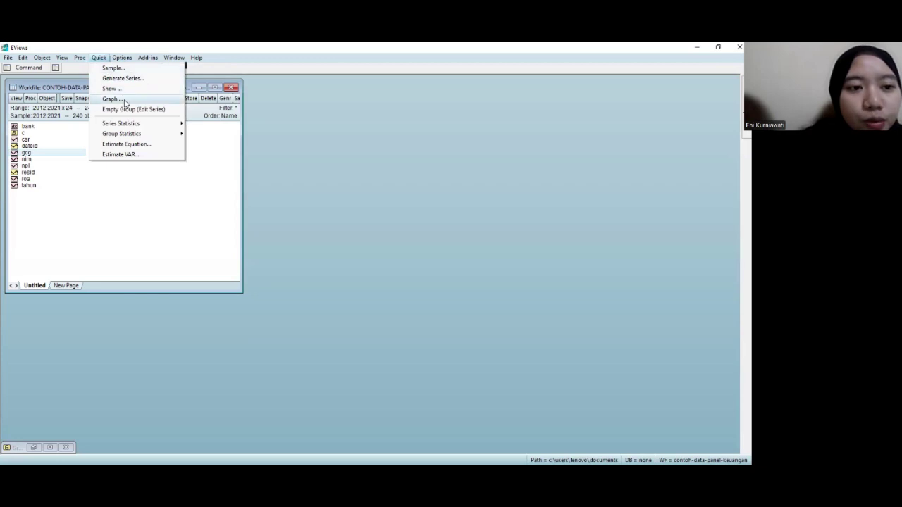
left_click(127, 144)
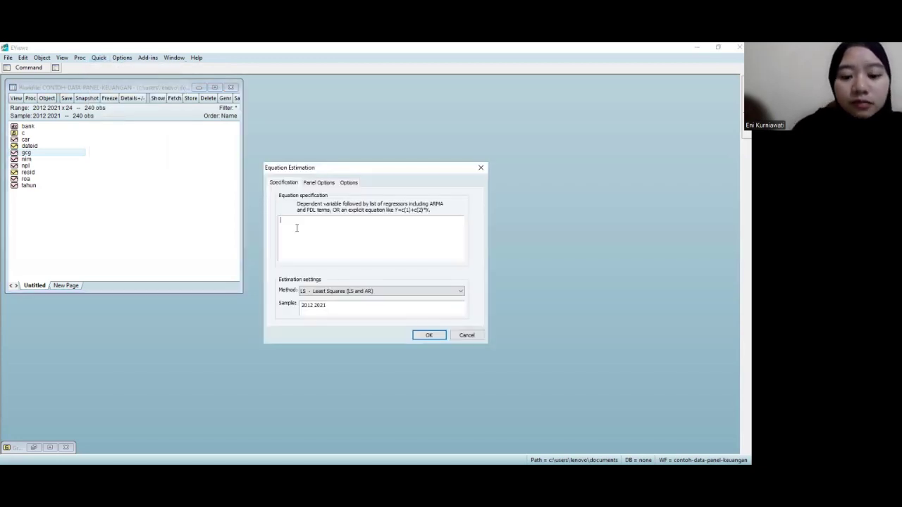
type("roa")
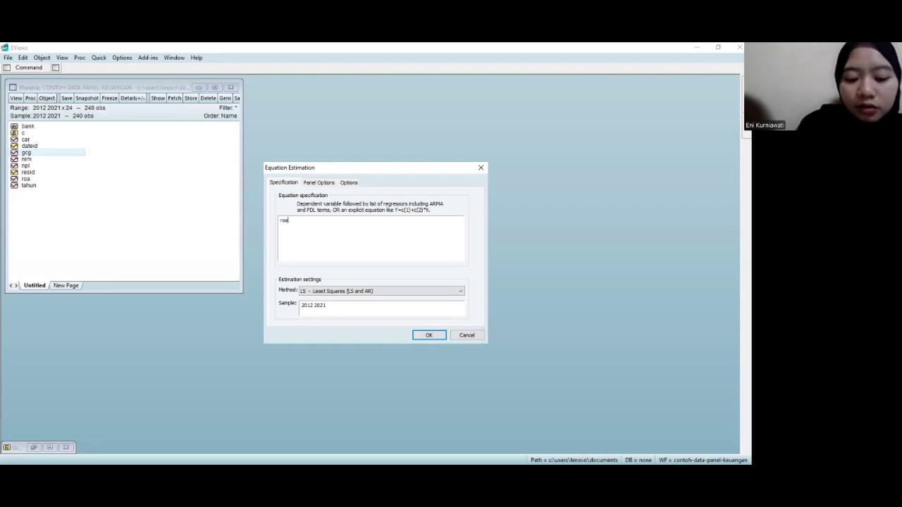
type(" c")
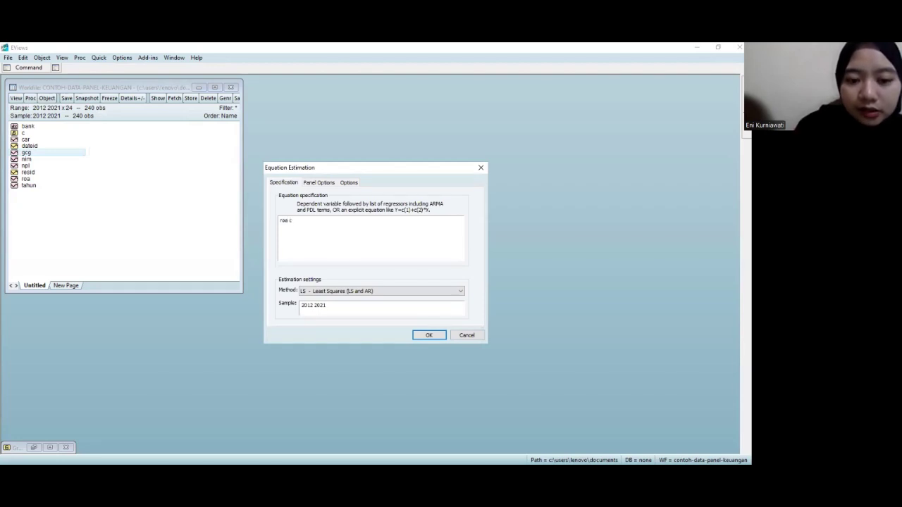
type(" nim npl ")
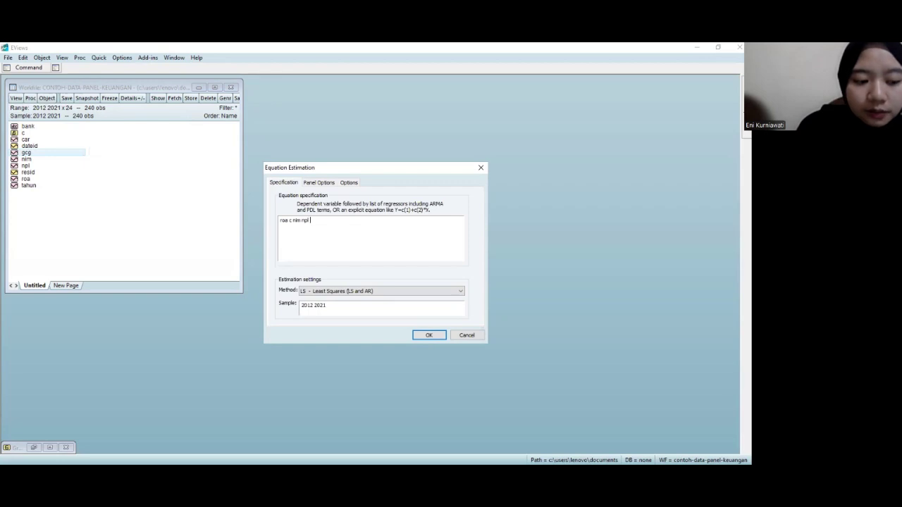
type("gcg")
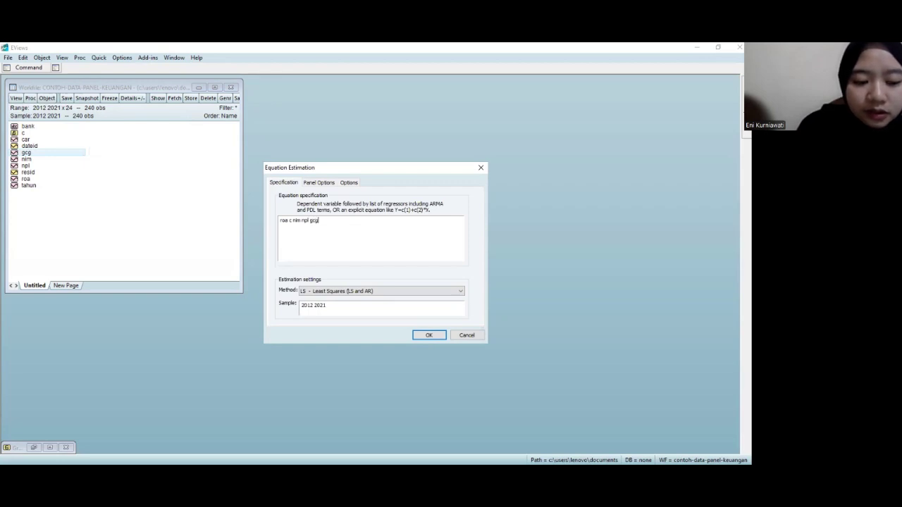
type(" car")
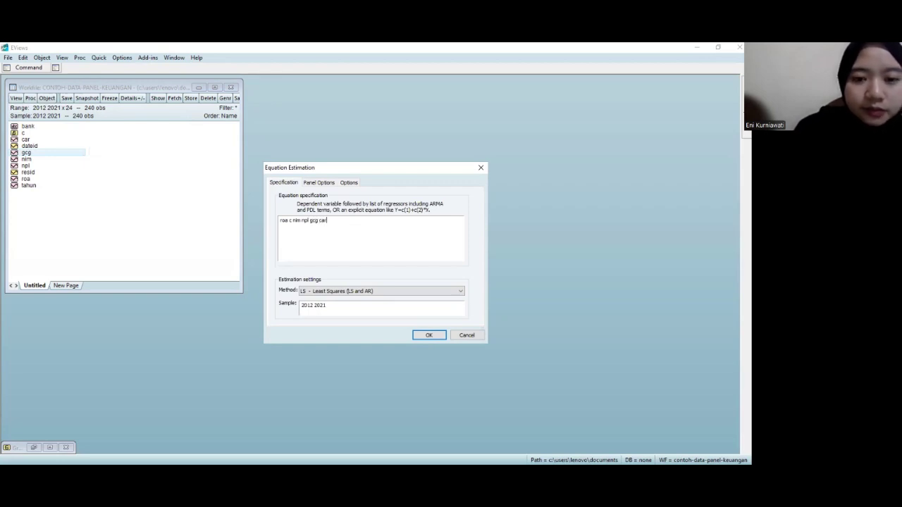
Step: Estimate the new roa equation with cross-section effects set to Random and period effects set to None
left_click(429, 336)
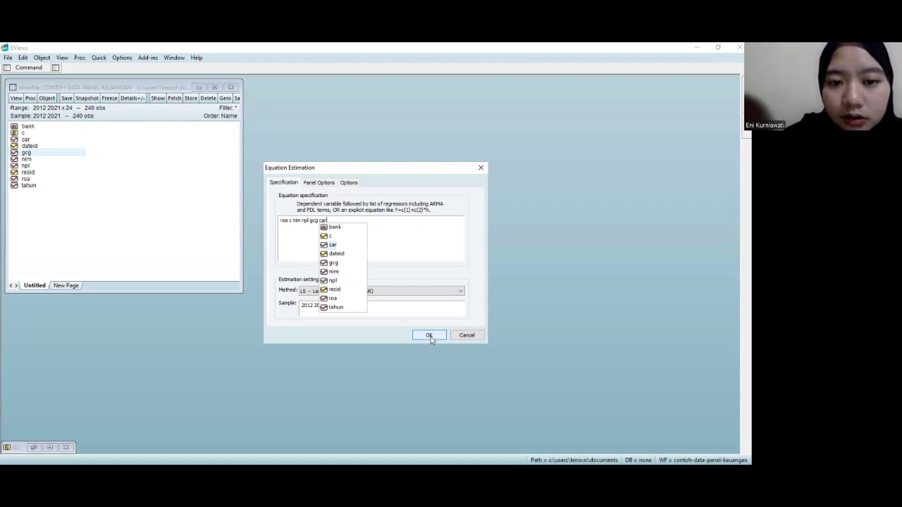
left_click(331, 184)
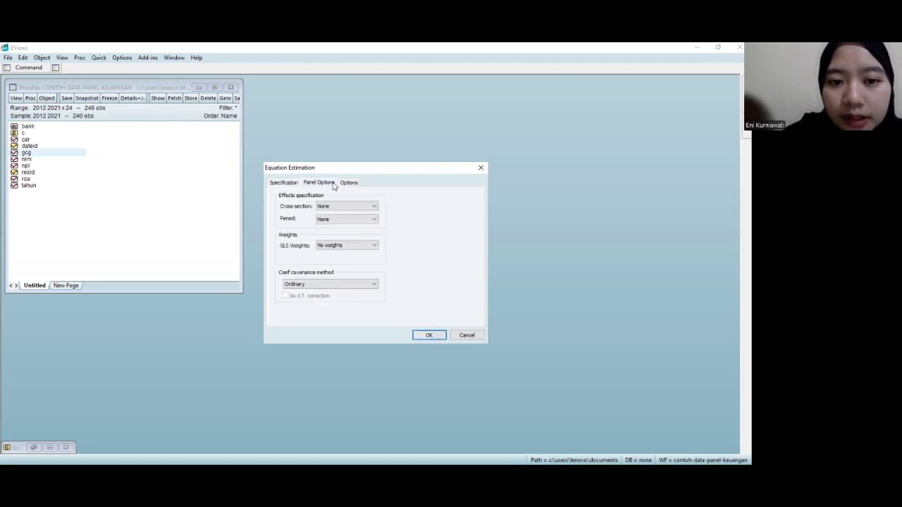
left_click(374, 206)
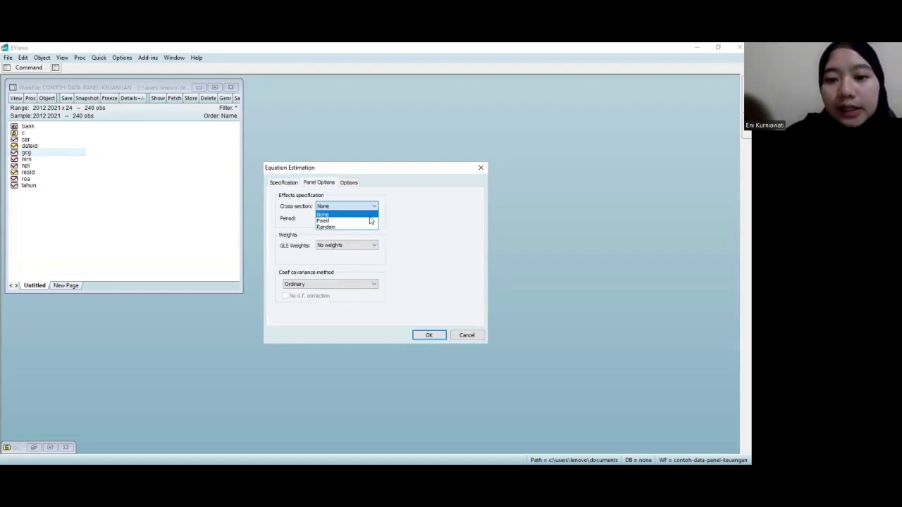
left_click(355, 227)
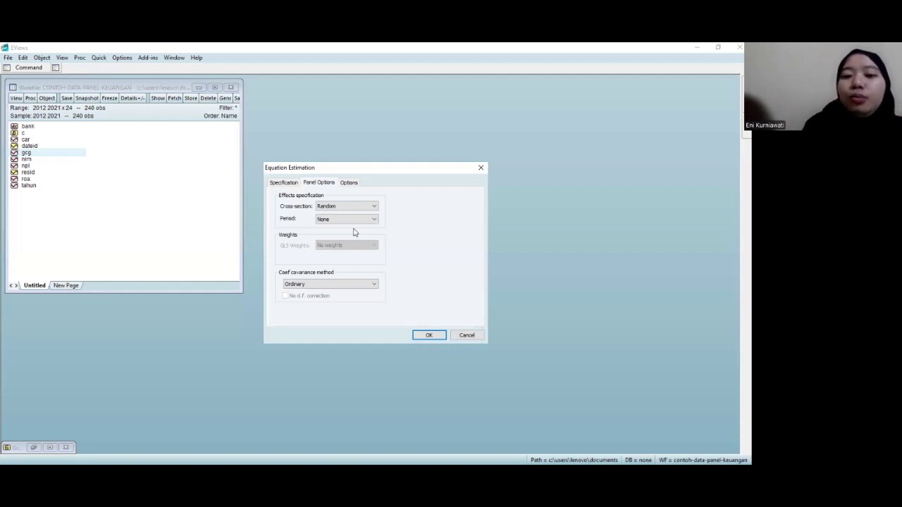
left_click(436, 337)
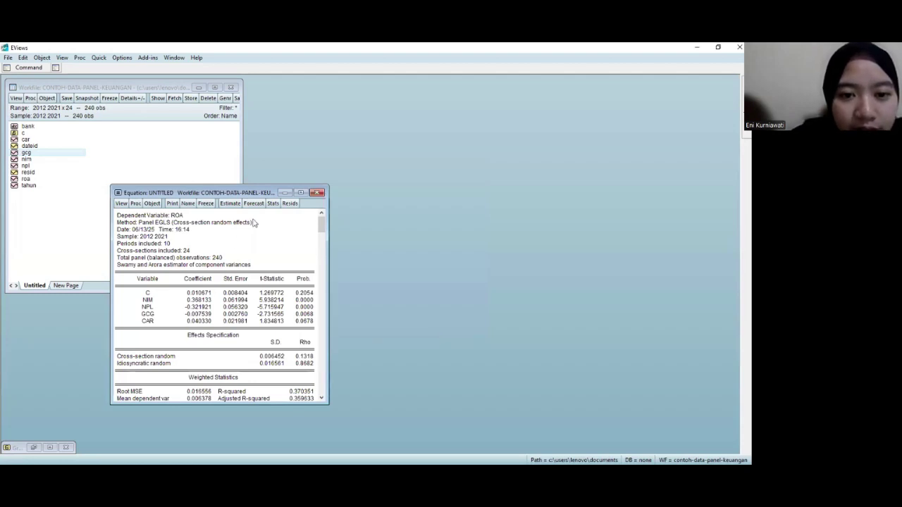
Step: Close the untitled random-effects roa equation without keeping it in the workfile
left_click(122, 204)
left_click(122, 204)
left_click(122, 203)
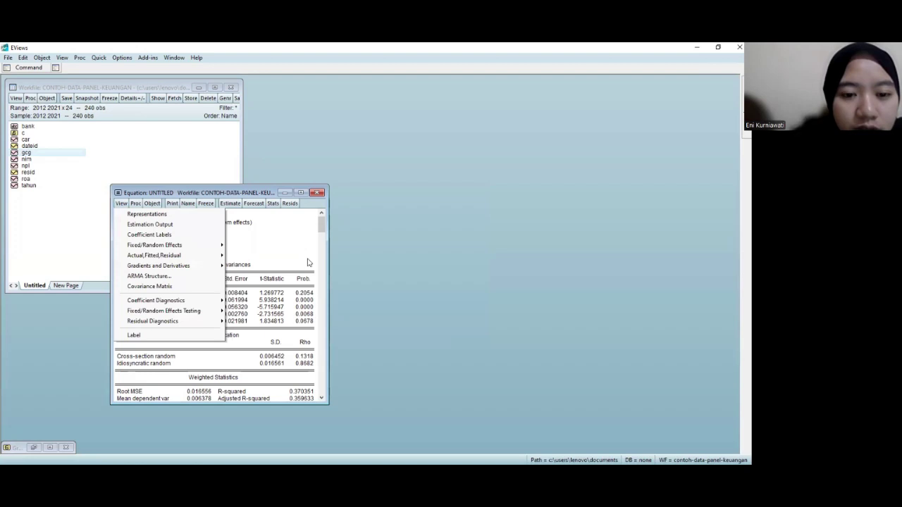
left_click(307, 263)
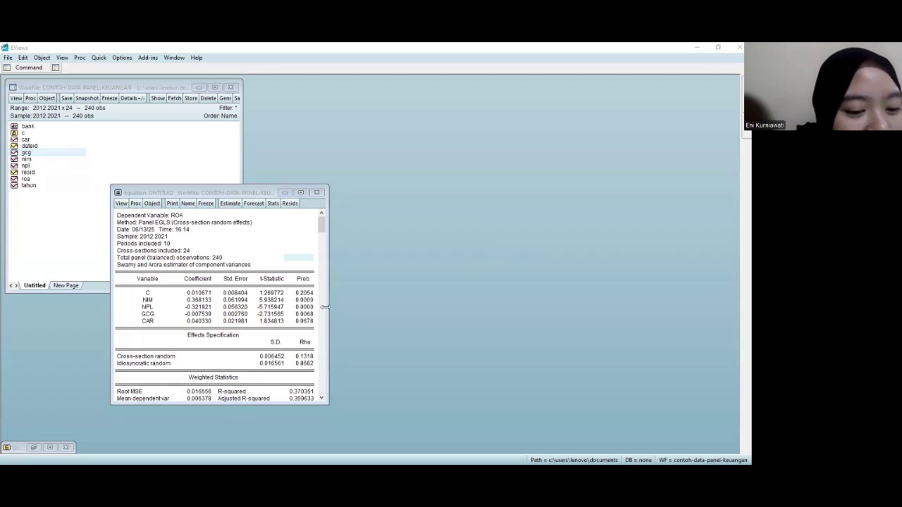
key("ctrl+F4")
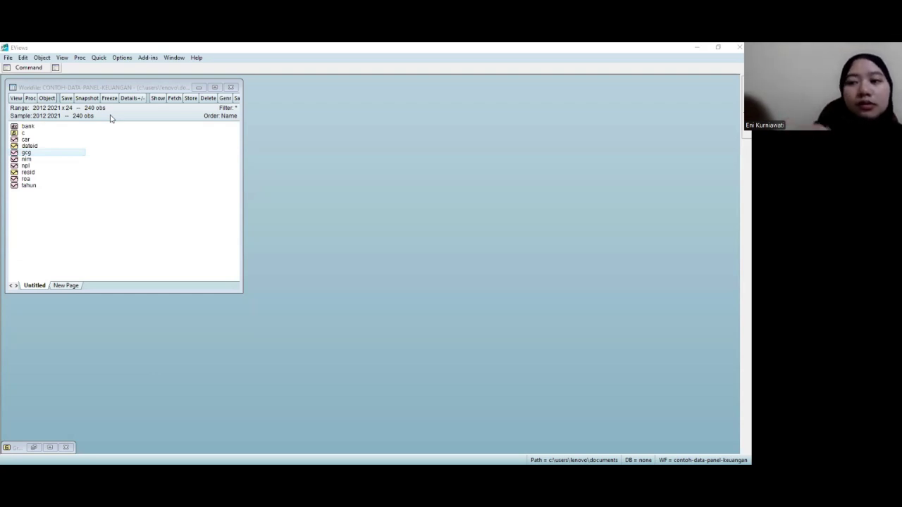
Step: Start another least squares equation estimation and specify it as roa c nim npl gcg car
left_click(98, 59)
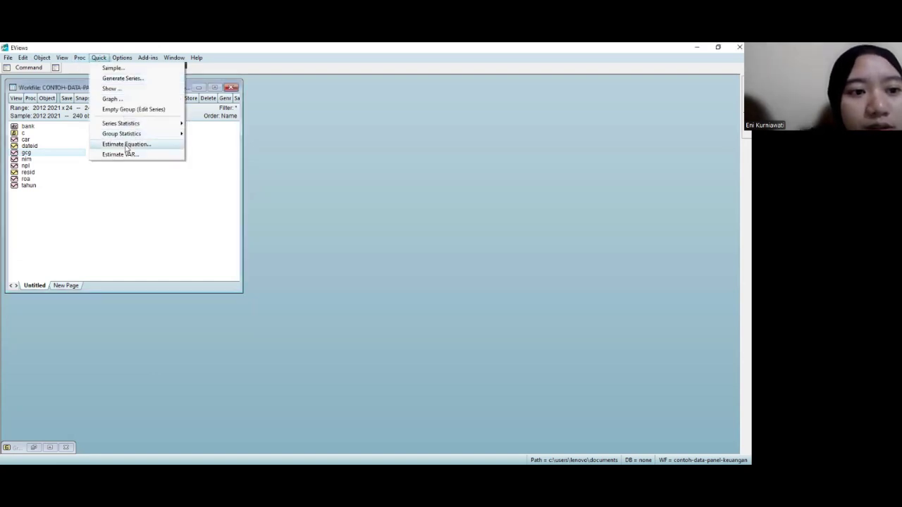
left_click(125, 145)
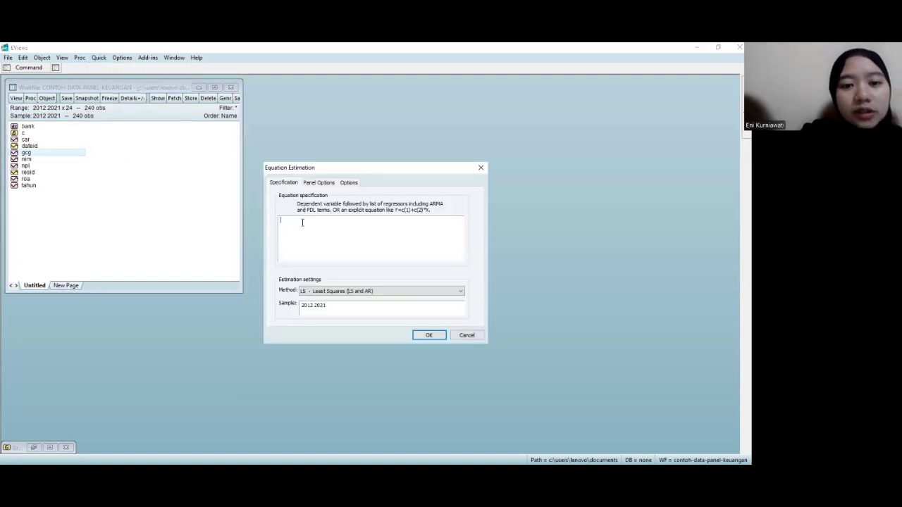
type("roa")
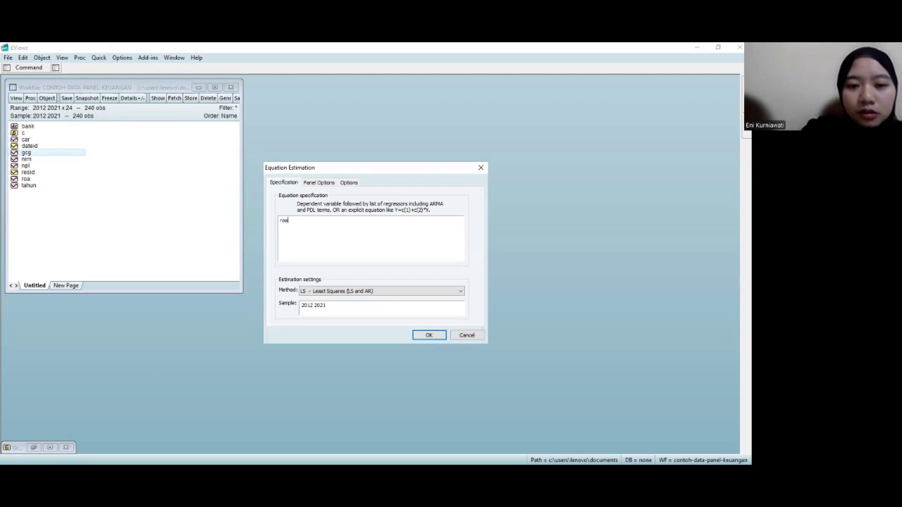
type(" c")
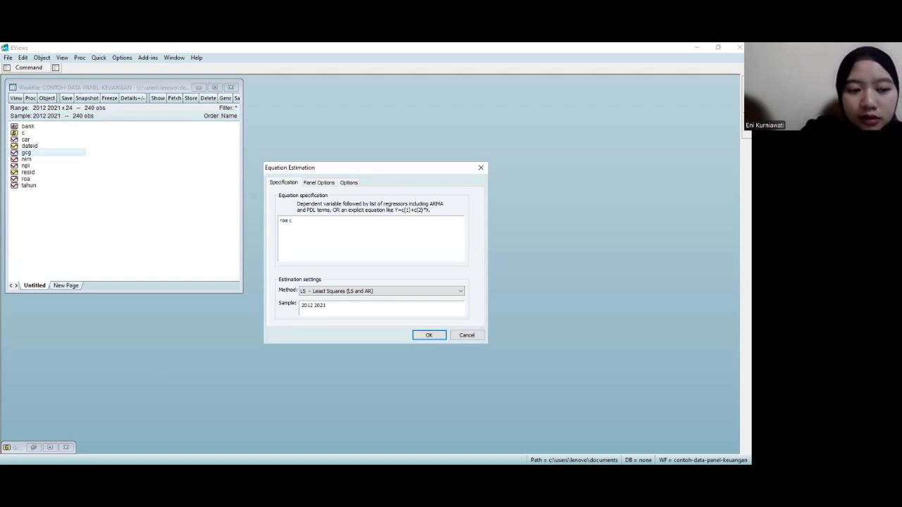
type(" nim npl gcg")
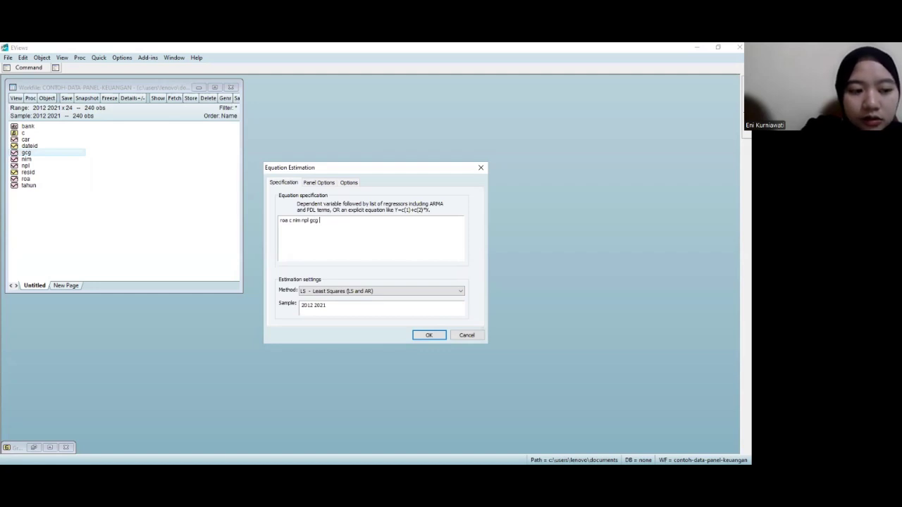
type(" car")
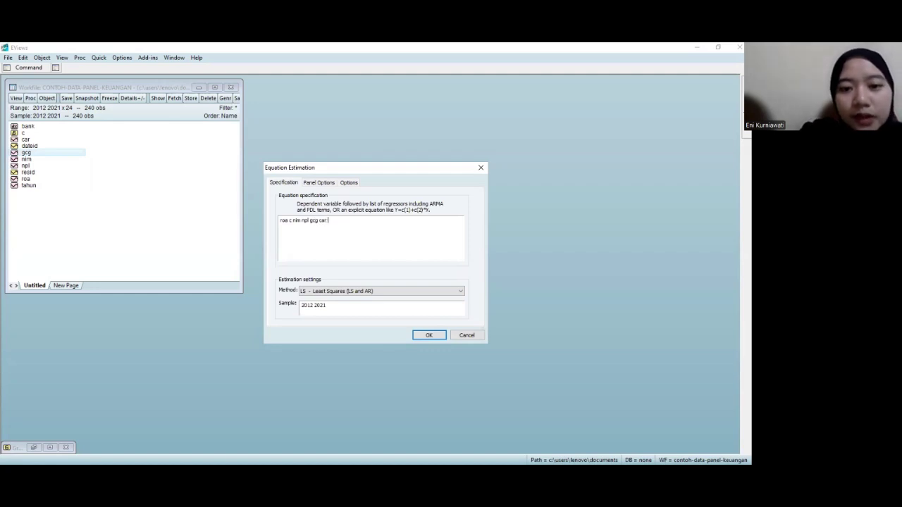
Step: Set the cross-section effects of the roa equation to Random, leave the period effects at None, and estimate it
left_click(321, 183)
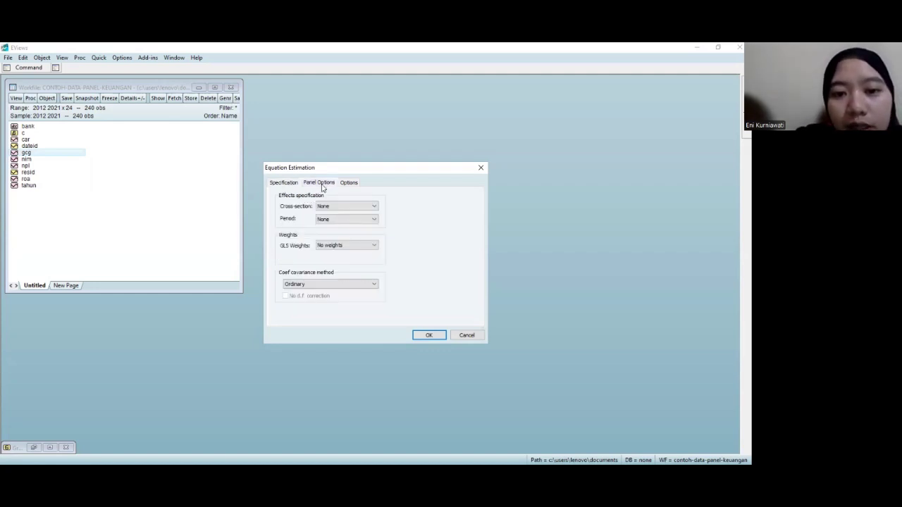
left_click(366, 207)
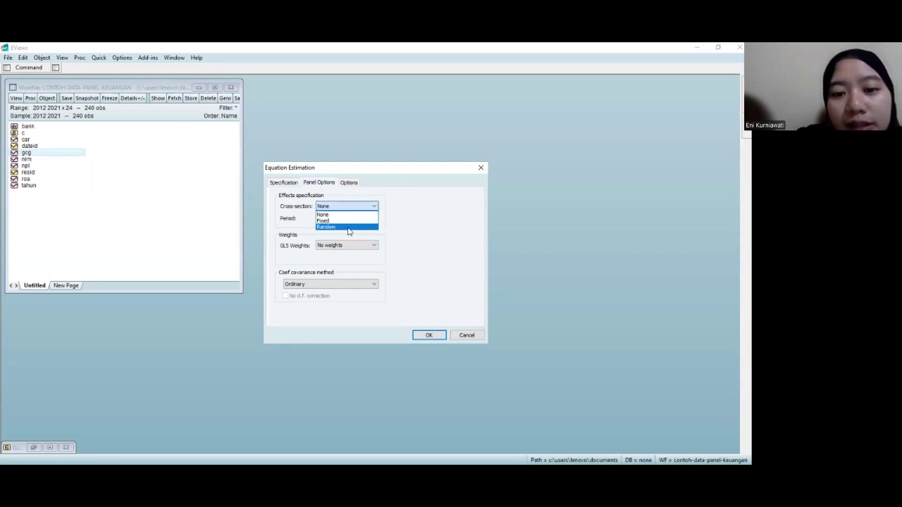
left_click(348, 228)
left_click(432, 336)
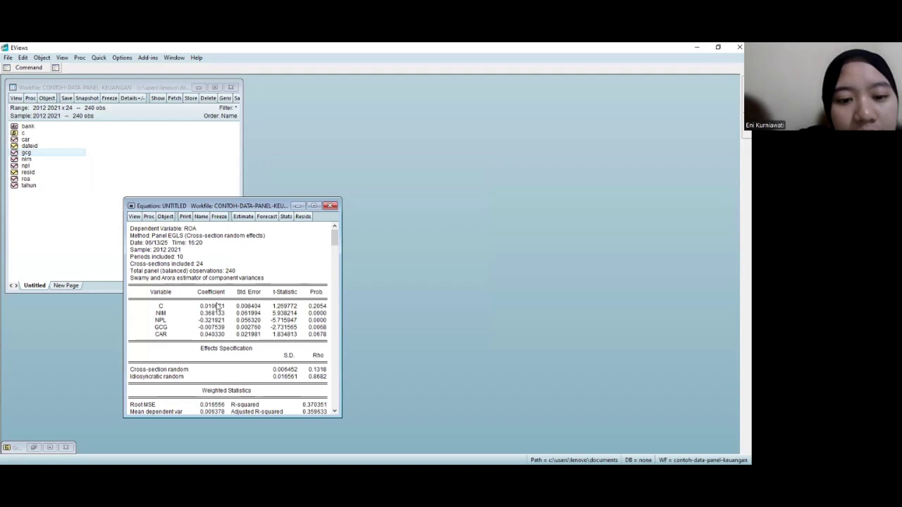